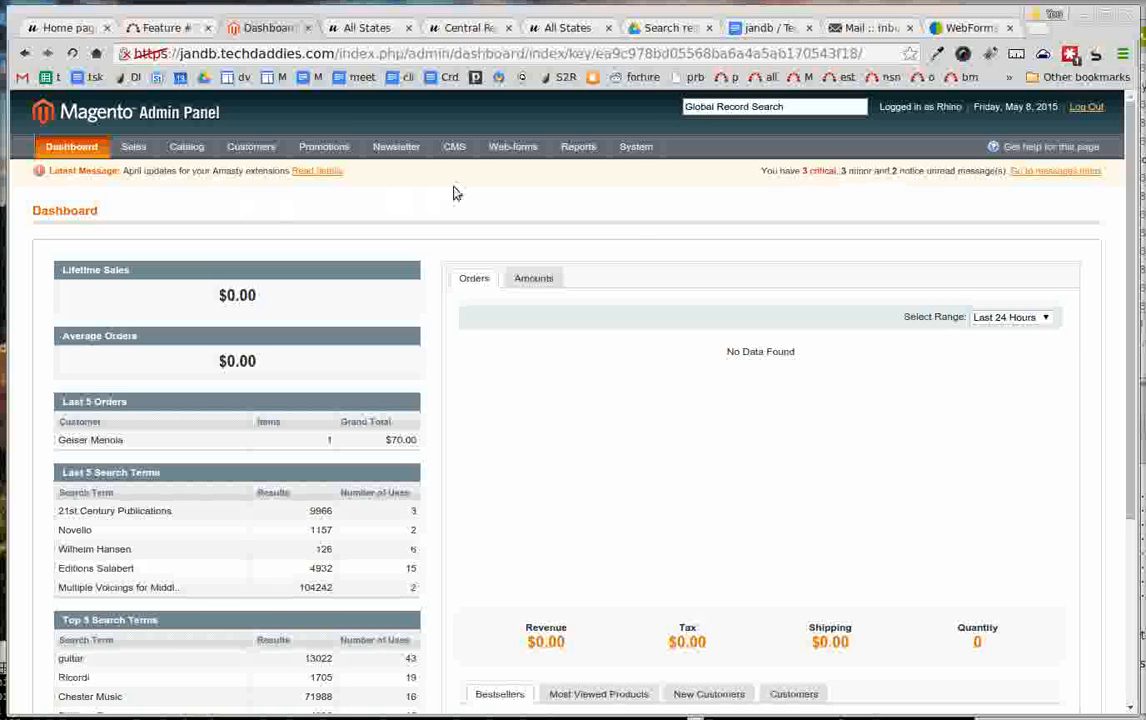
- Open the All States online music and practice CD order form for editing from the web-forms list
mouse_move(573, 150)
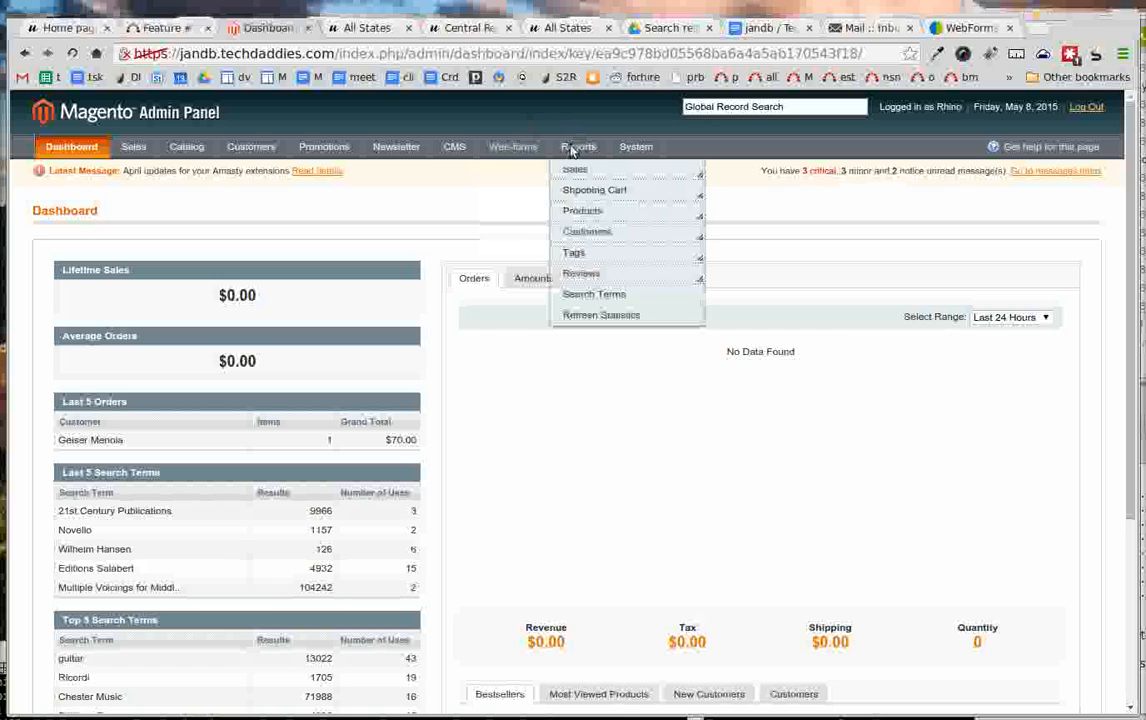
mouse_move(500, 150)
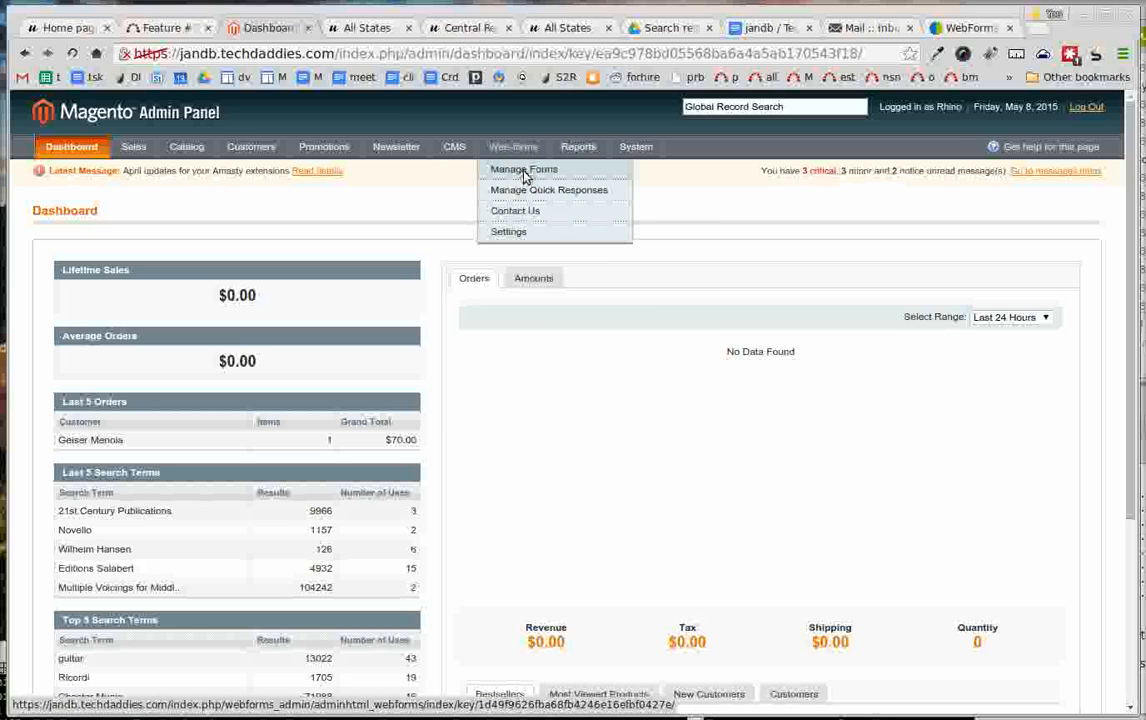
left_click(525, 176)
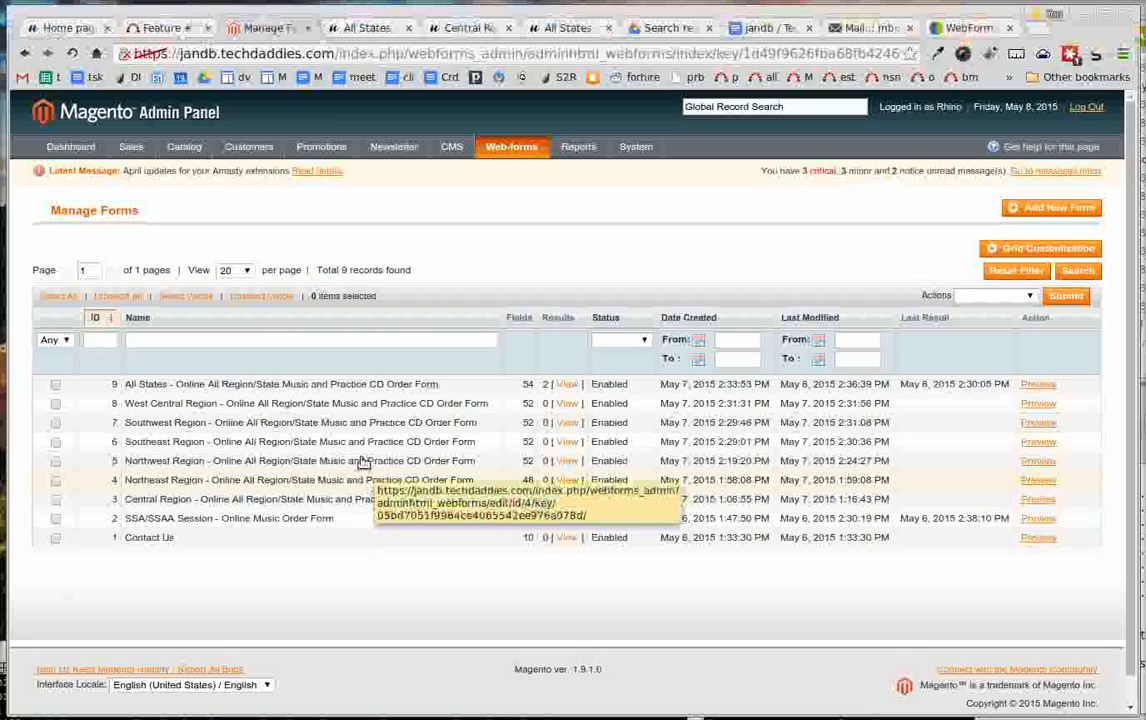
left_click(313, 387)
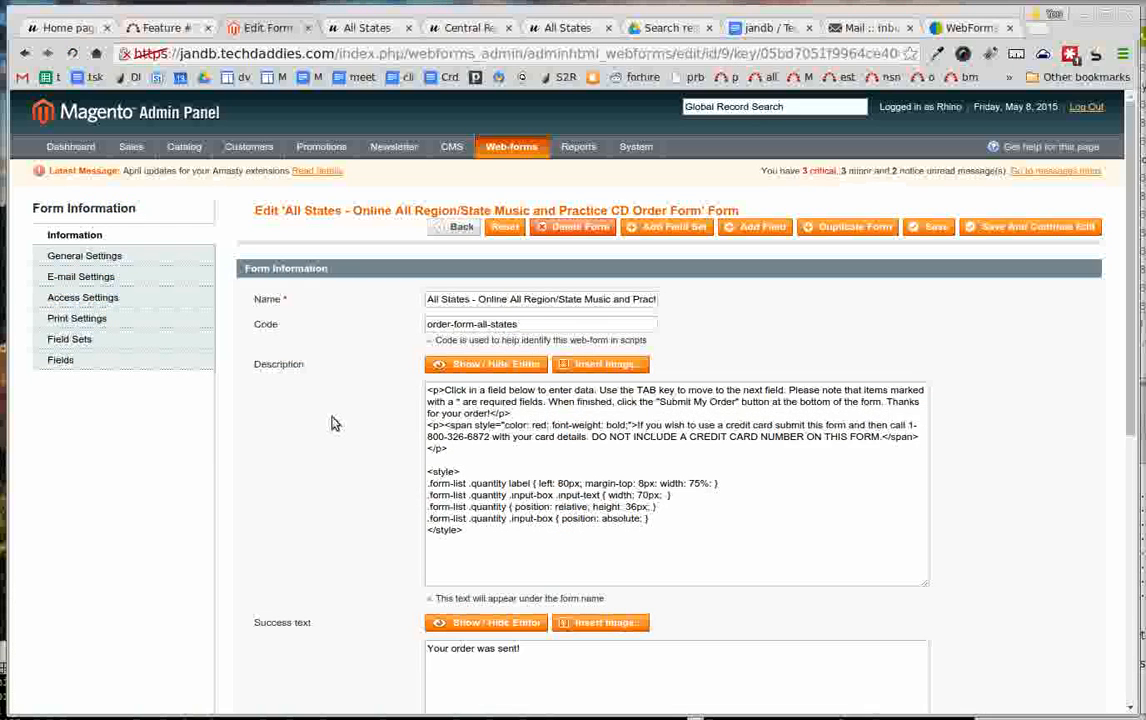
- Review the form's general information, including its description, success text, submit button text and status
scroll(340, 405, "down", 1)
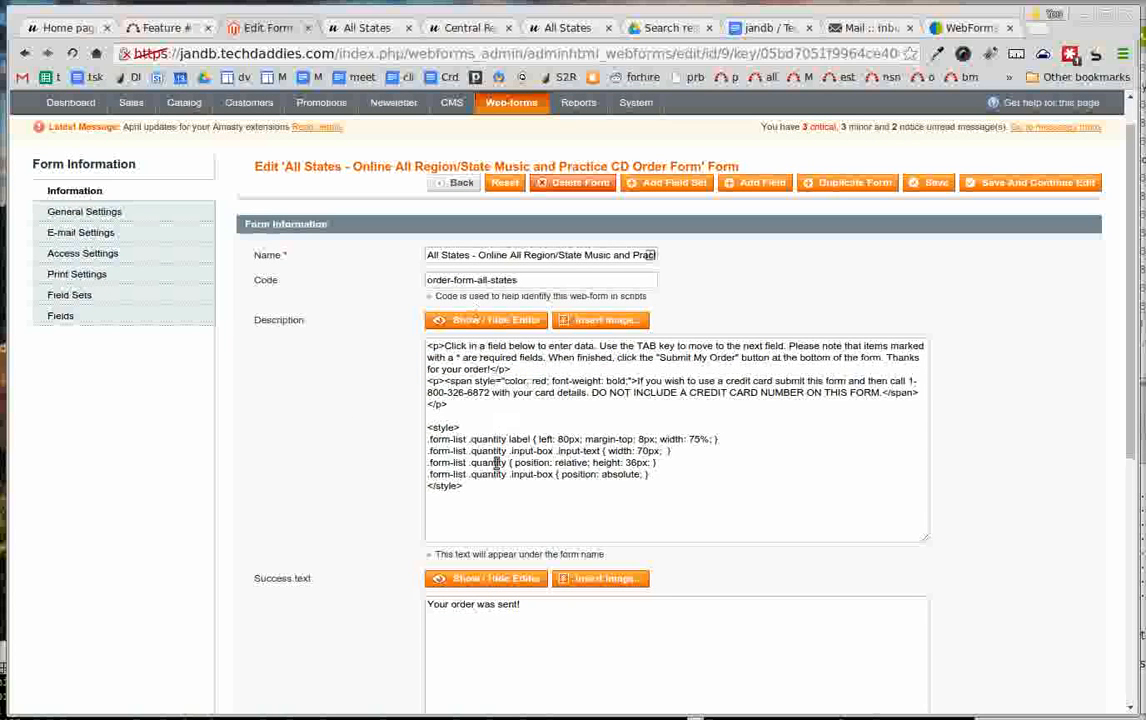
scroll(259, 390, "down", 2)
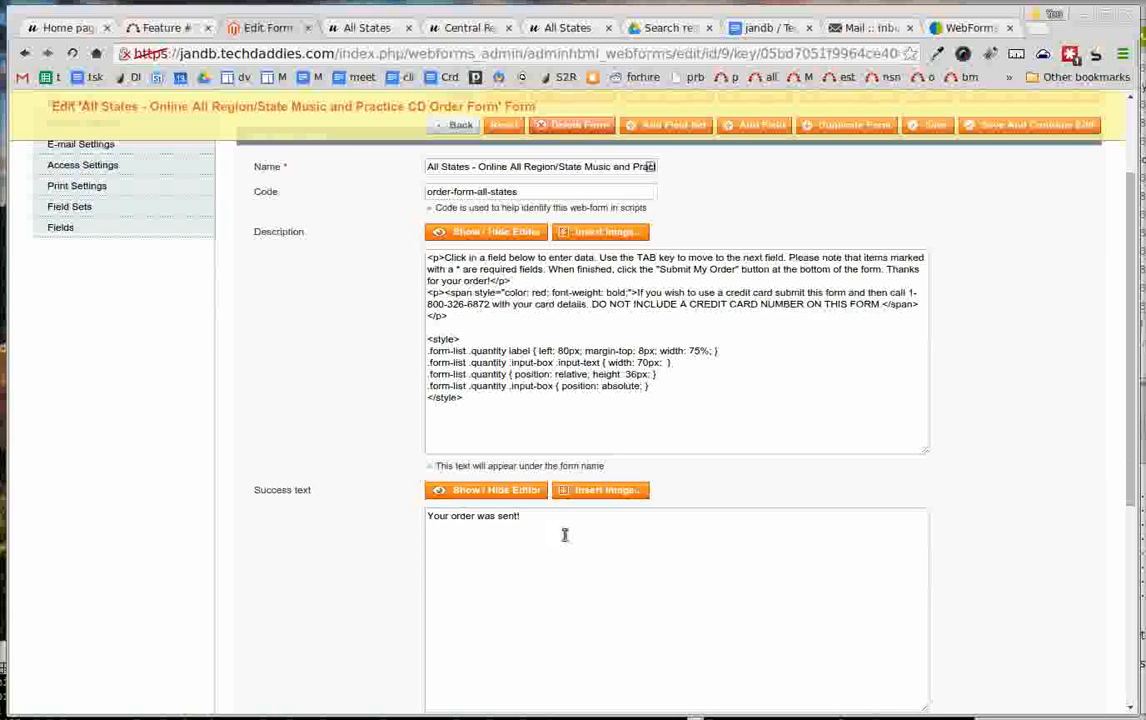
left_click_drag(563, 533, 365, 500)
scroll(365, 500, "down", 3)
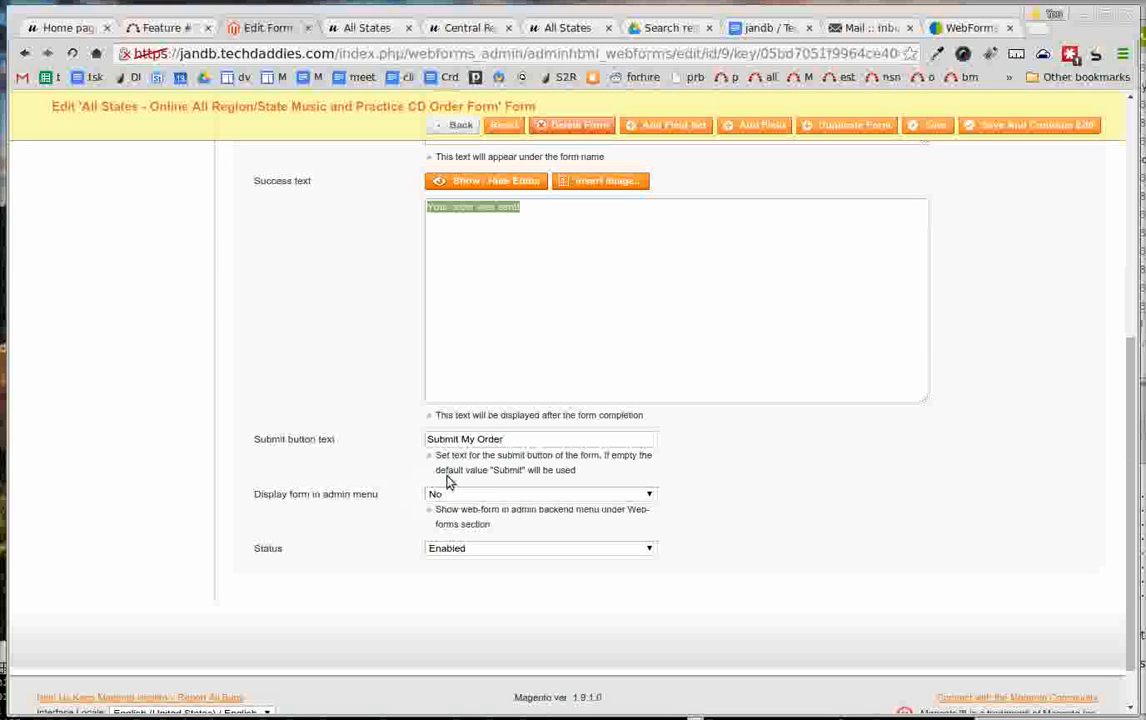
scroll(385, 500, "up", 4)
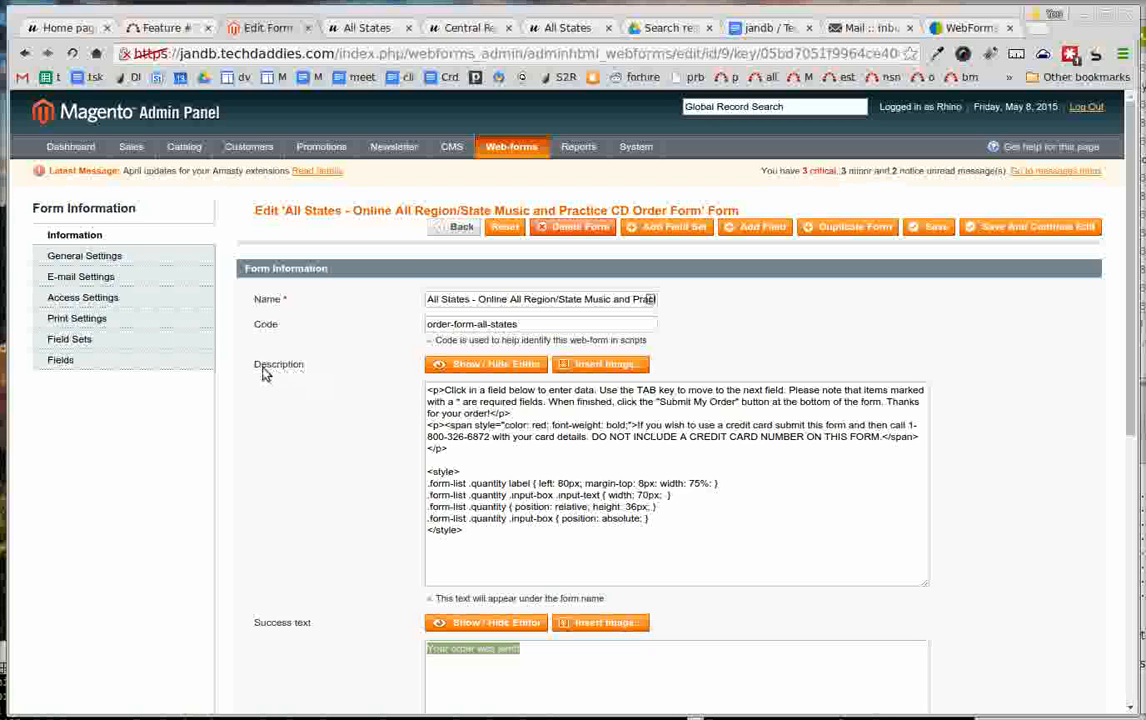
- Show the list of fields belonging to the All States order form and look through it
left_click(68, 363)
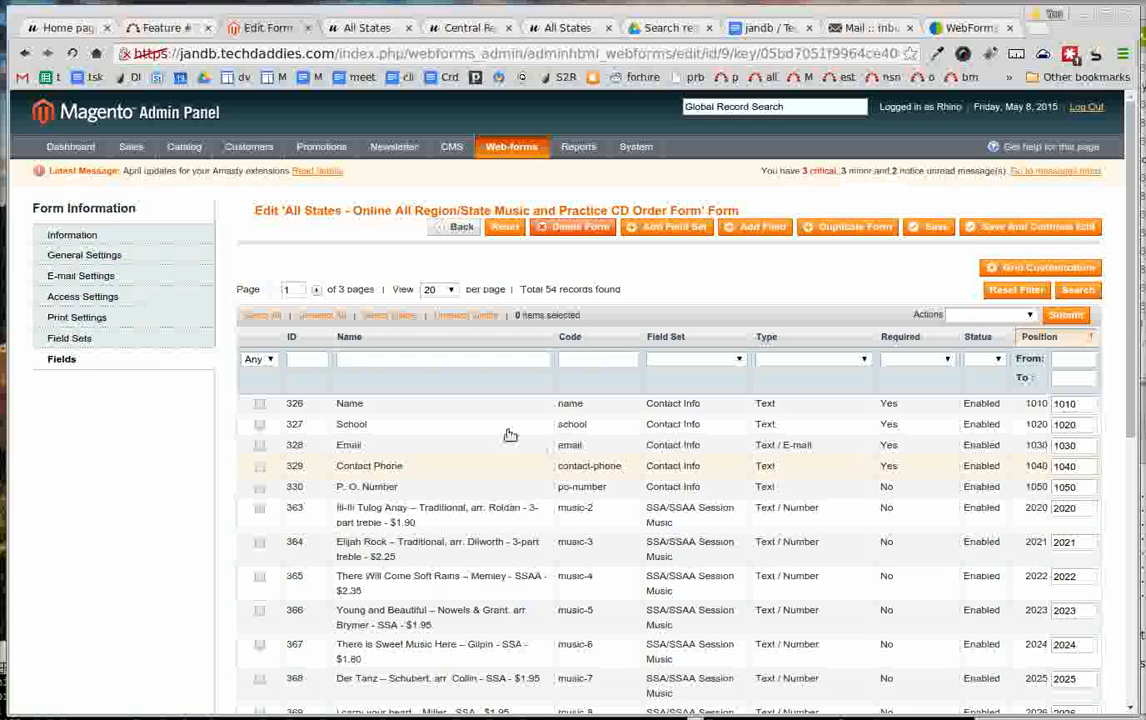
scroll(541, 463, "down", 1)
scroll(542, 463, "up", 1)
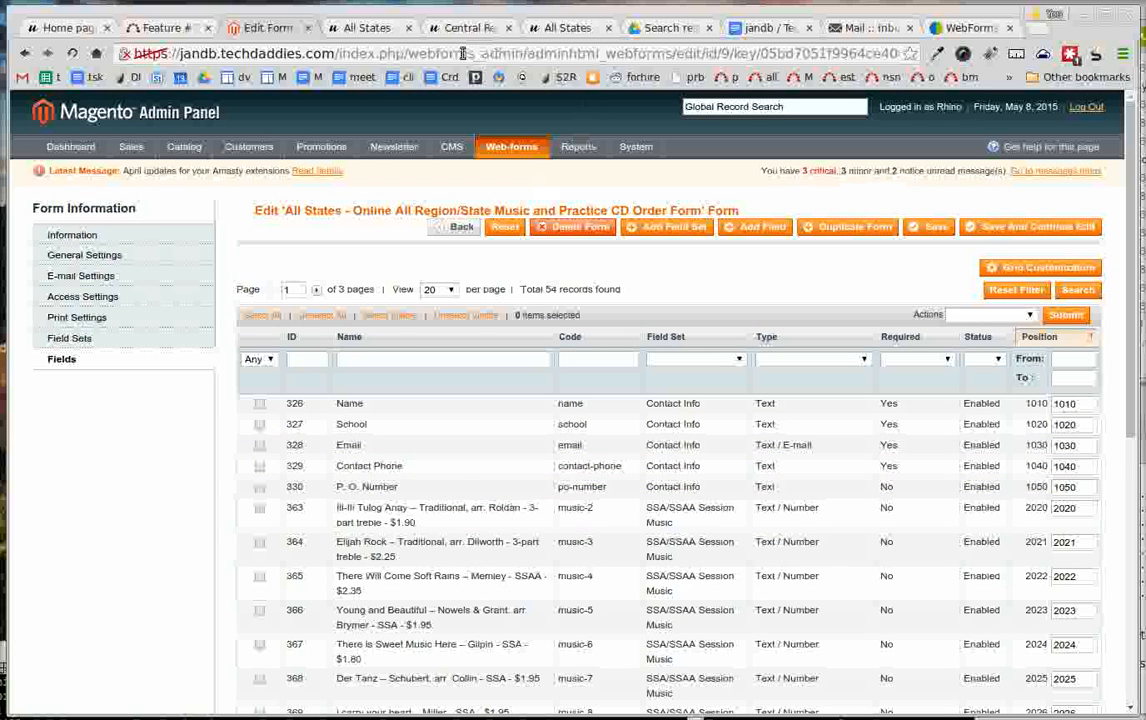
- Reload the published All States order form and examine its intro text, contact fields, Junior High Titles, Practice CDs and Agreement sections
left_click(348, 30)
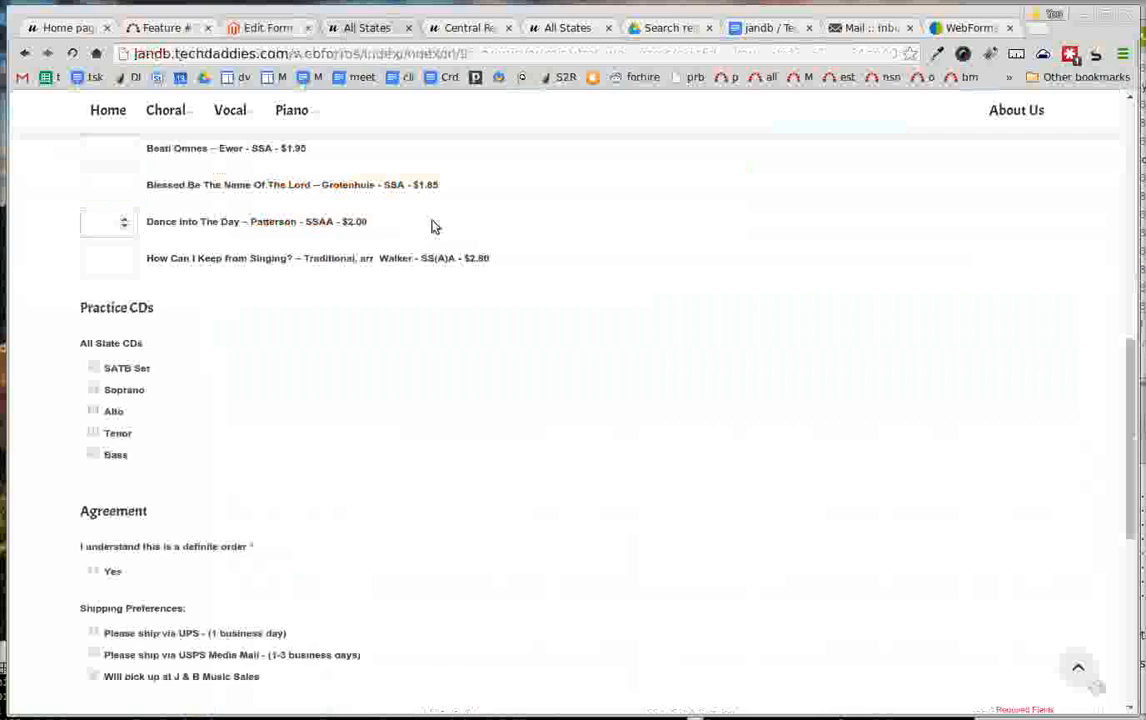
key("F5")
scroll(457, 249, "down", 2)
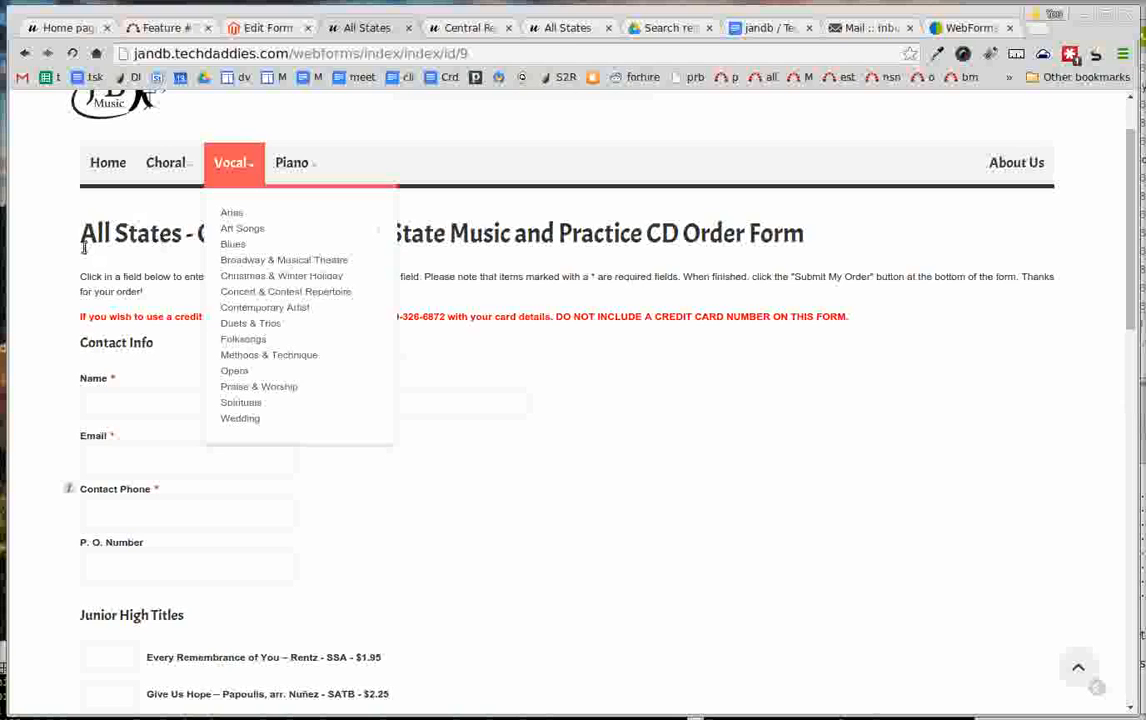
left_click_drag(82, 233, 246, 316)
scroll(167, 325, "down", 2)
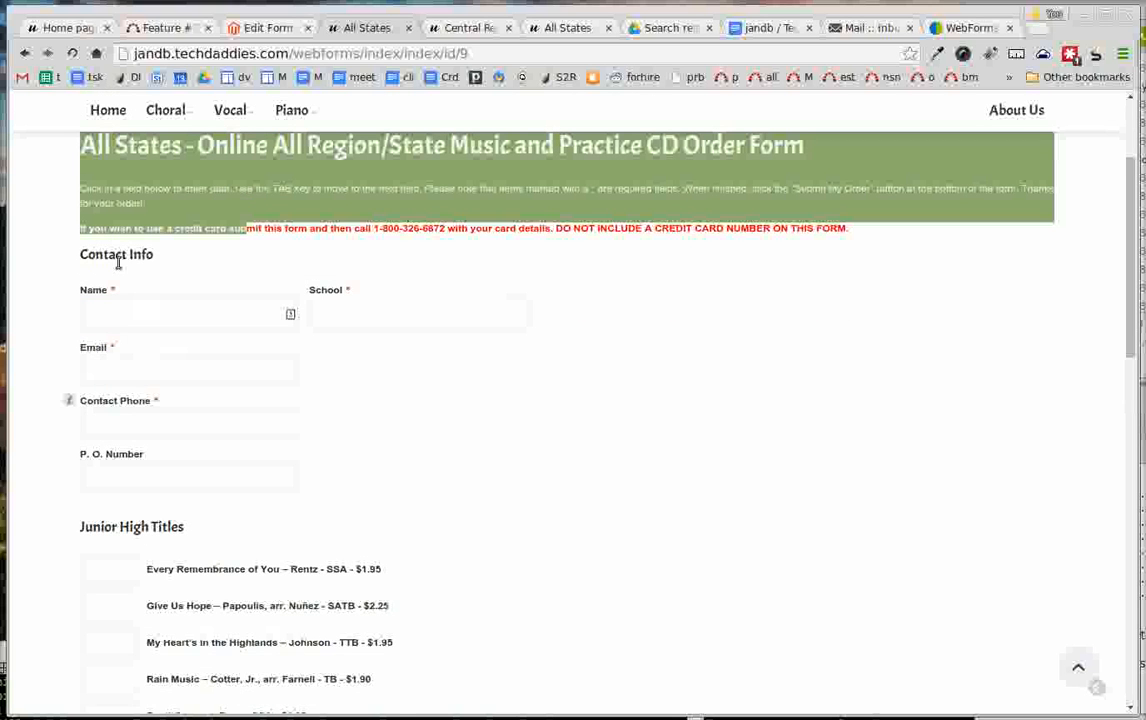
scroll(240, 399, "down", 4)
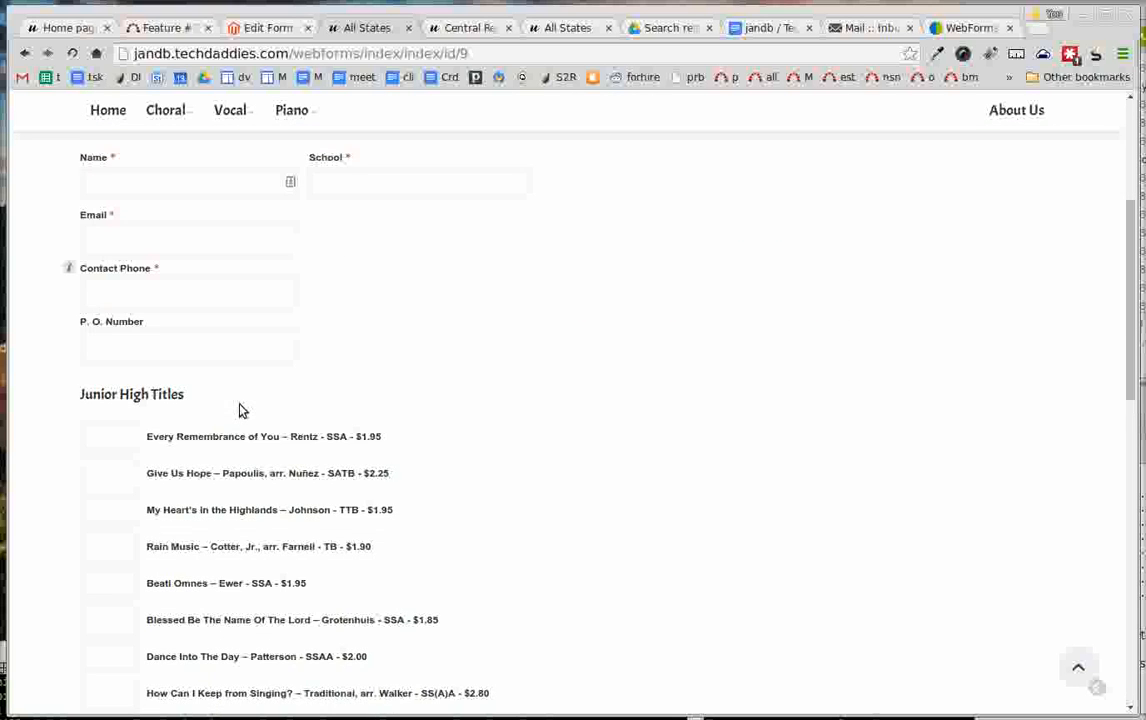
left_click_drag(130, 353, 172, 359)
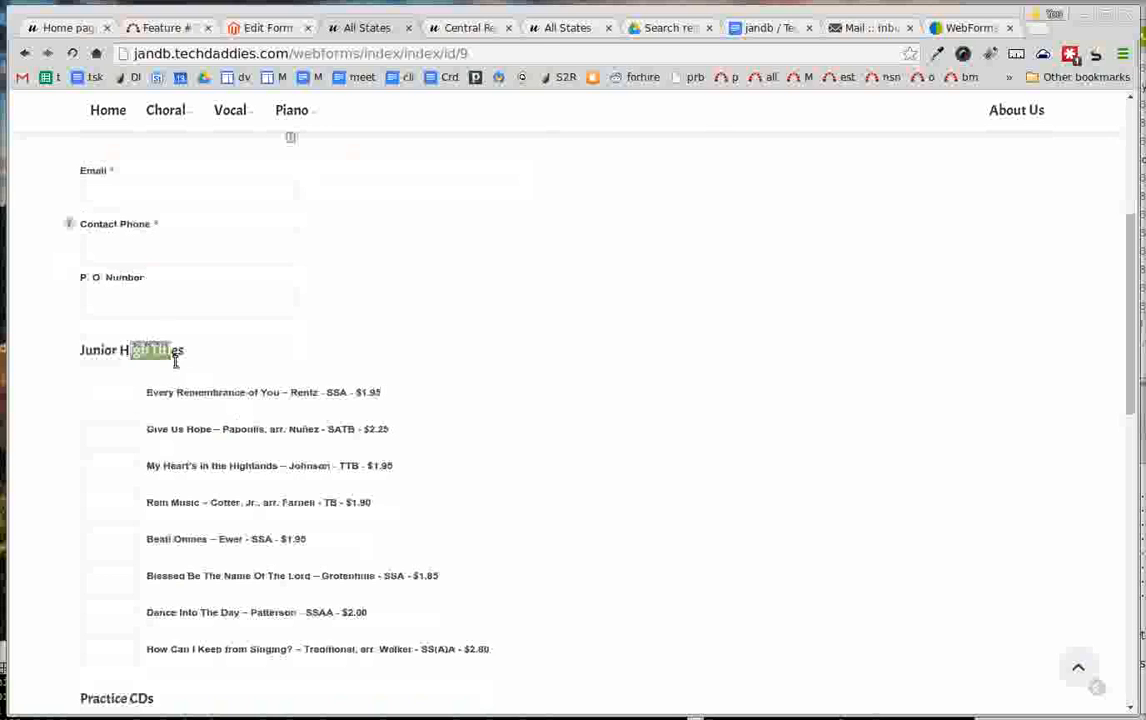
scroll(205, 436, "down", 10)
scroll(752, 627, "down", 1)
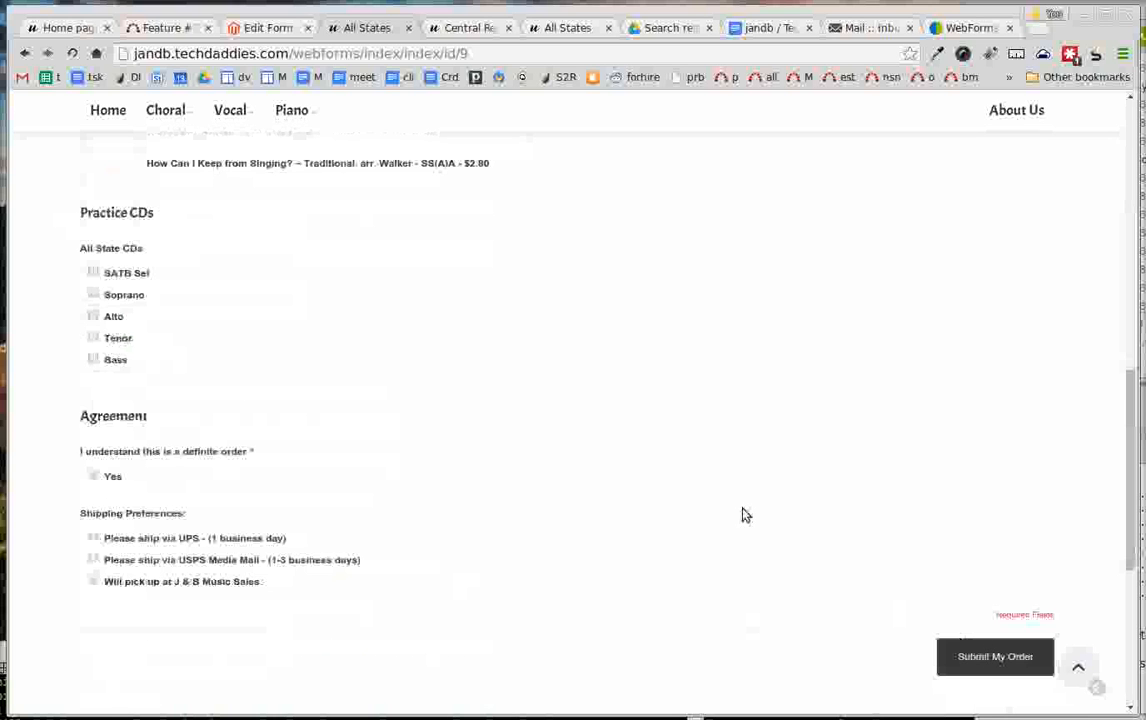
scroll(573, 461, "up", 6)
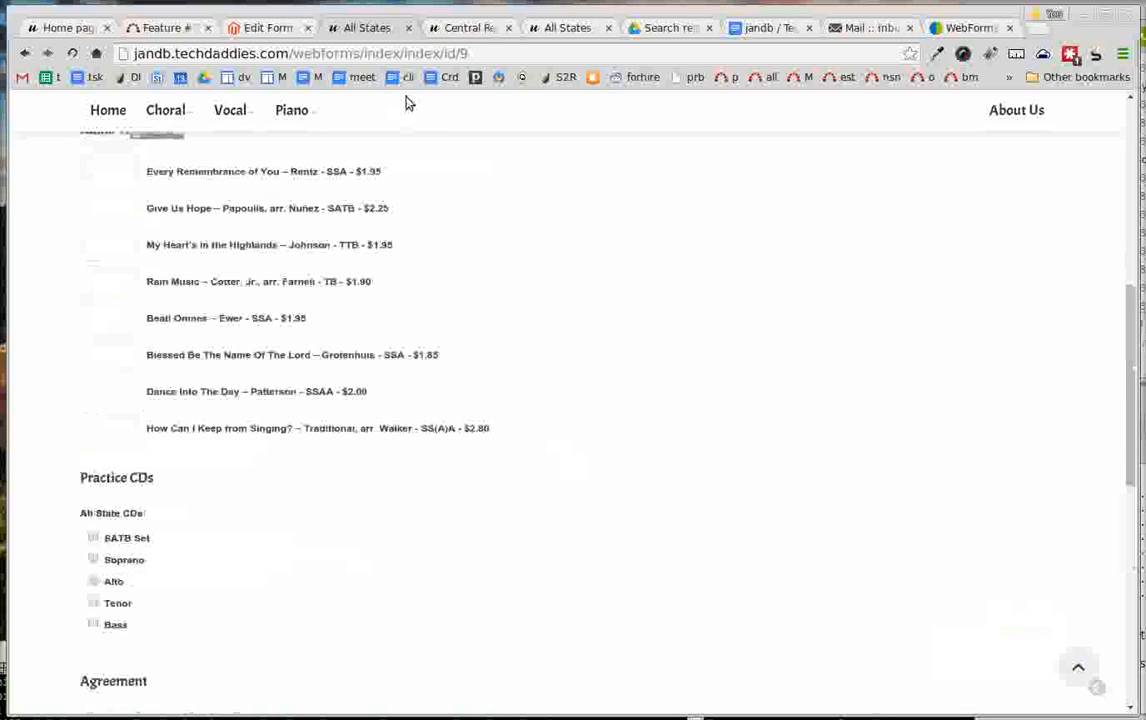
- Show the form's field sets in the admin panel and compare them with the section headings on the published form
left_click(266, 30)
left_click(88, 340)
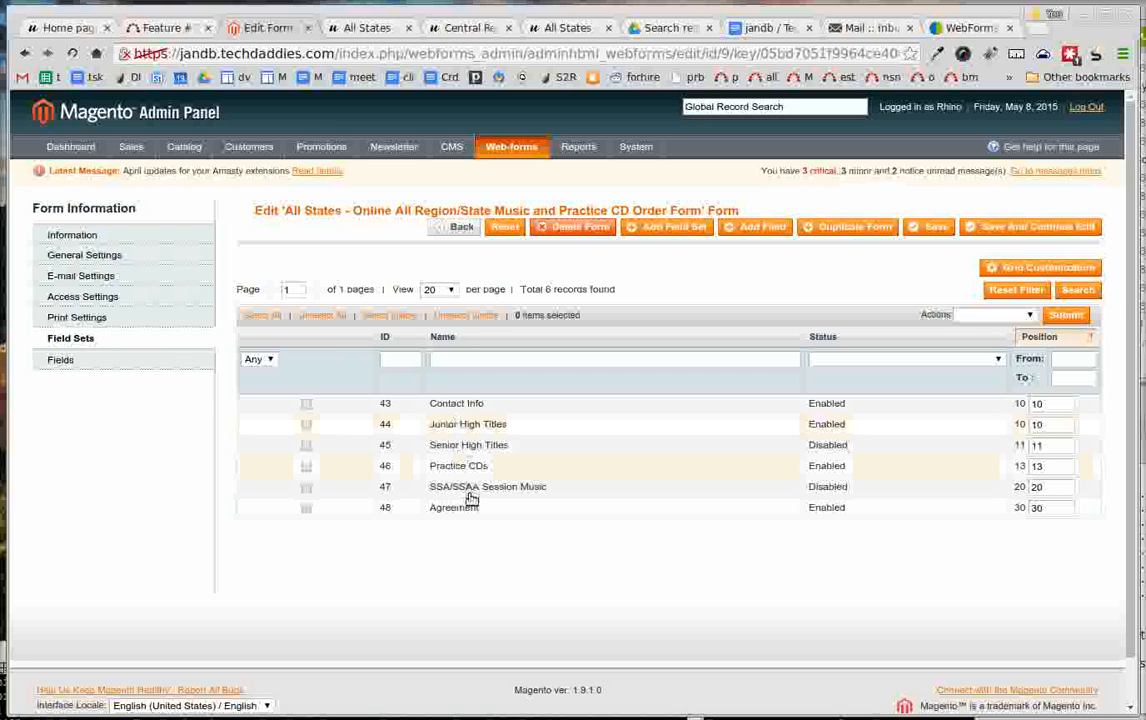
left_click(366, 30)
scroll(270, 400, "up", 1)
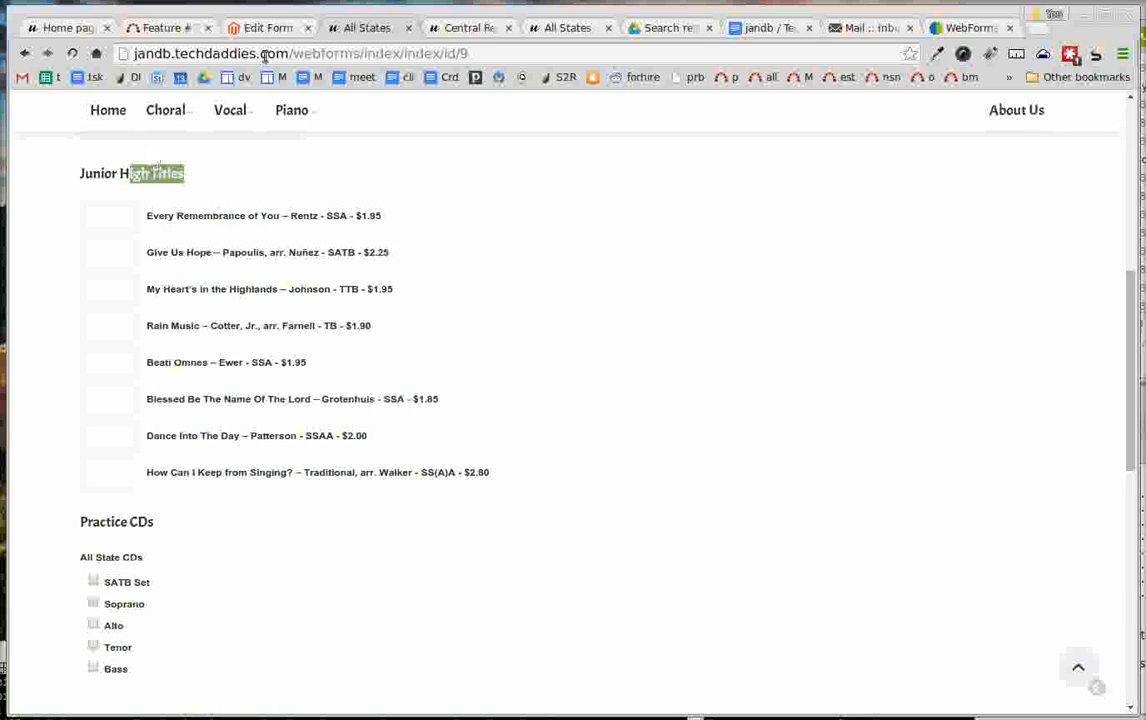
key("ctrl+shift+Tab")
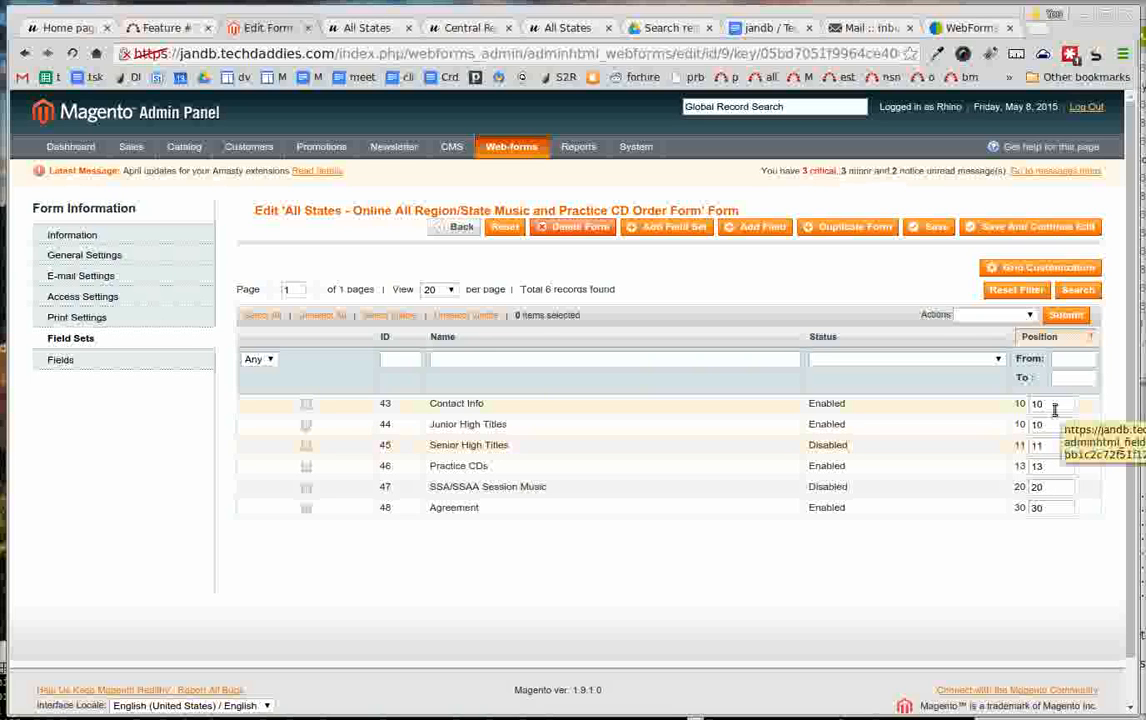
- Save the All States form from its field set list and keep it open for editing
double_click(1054, 508)
type("1")
left_click(977, 228)
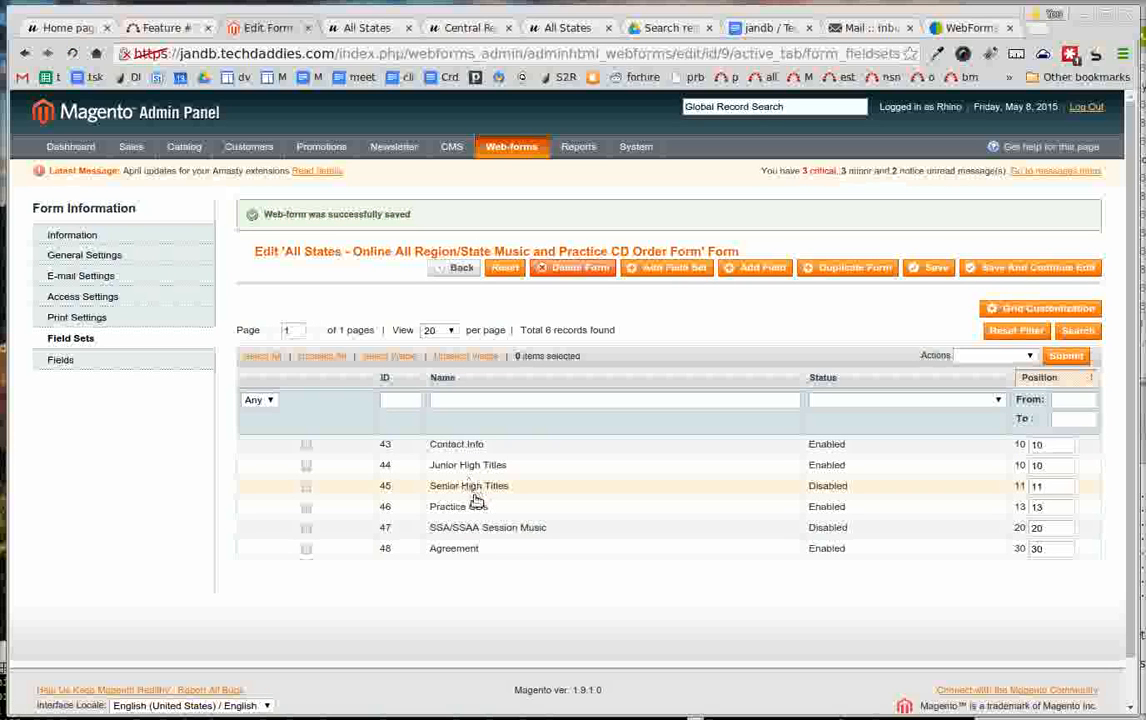
- View the settings of the Contact Info field set and return to the form without changes
left_click(445, 448)
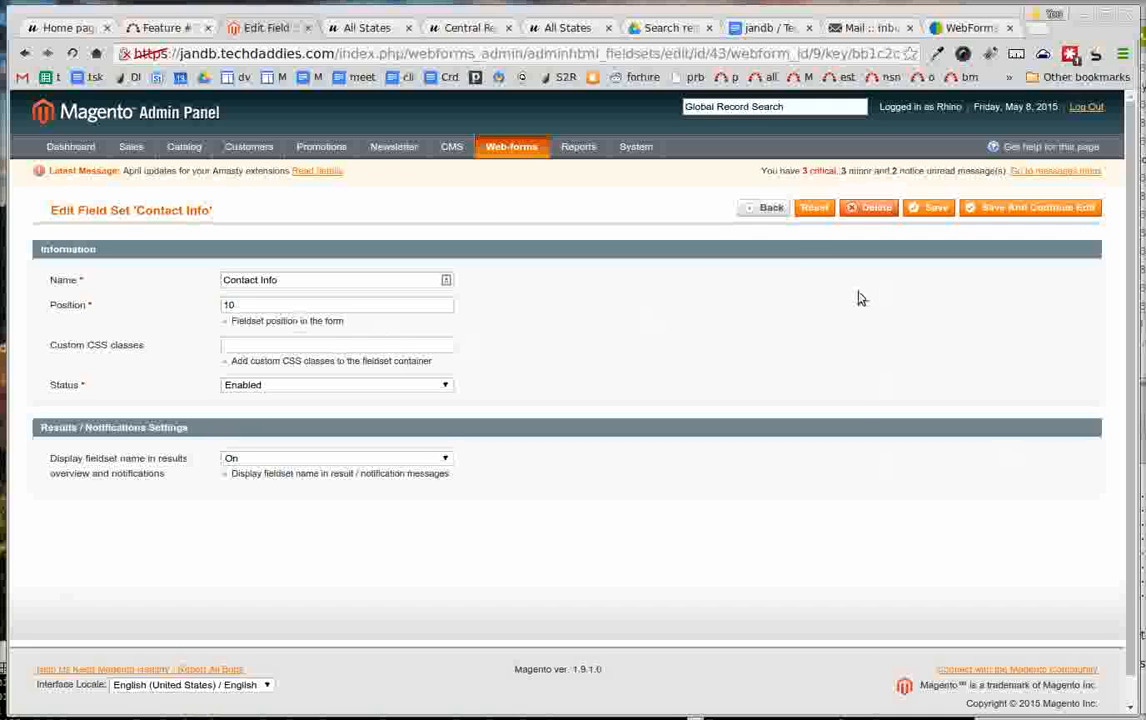
left_click(770, 210)
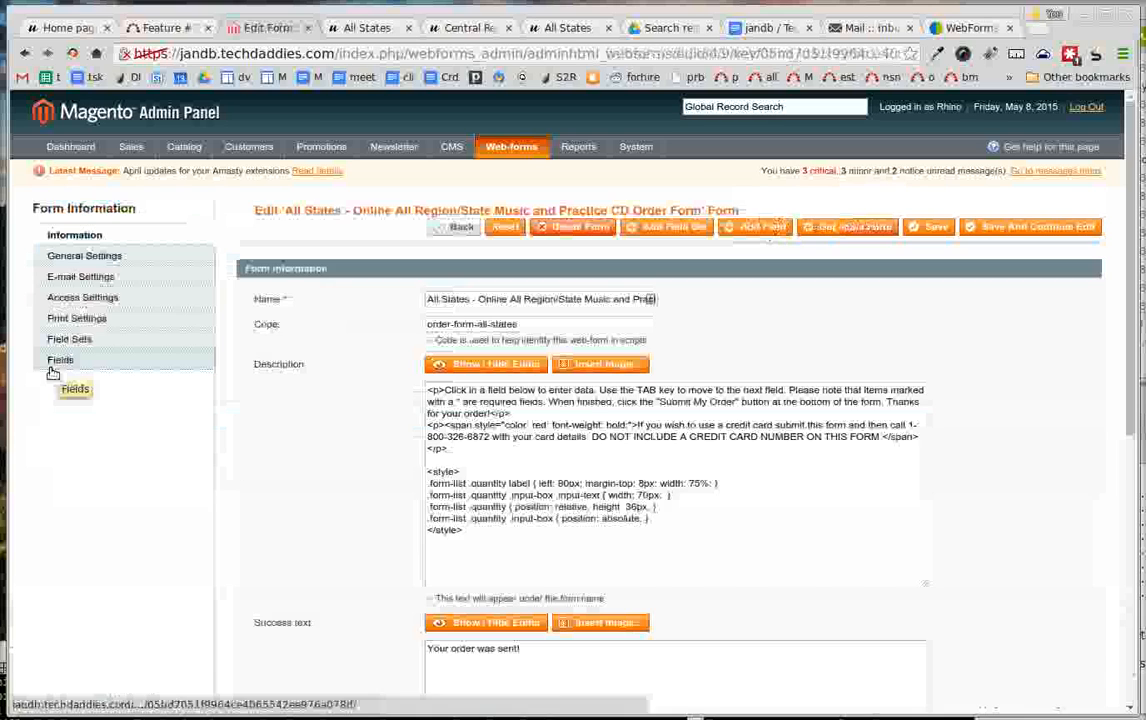
- Examine the form's field list, checking the field sets, types, required flags, statuses and positions of the entries
left_click(51, 358)
scroll(192, 568, "down", 2)
scroll(838, 395, "down", 3)
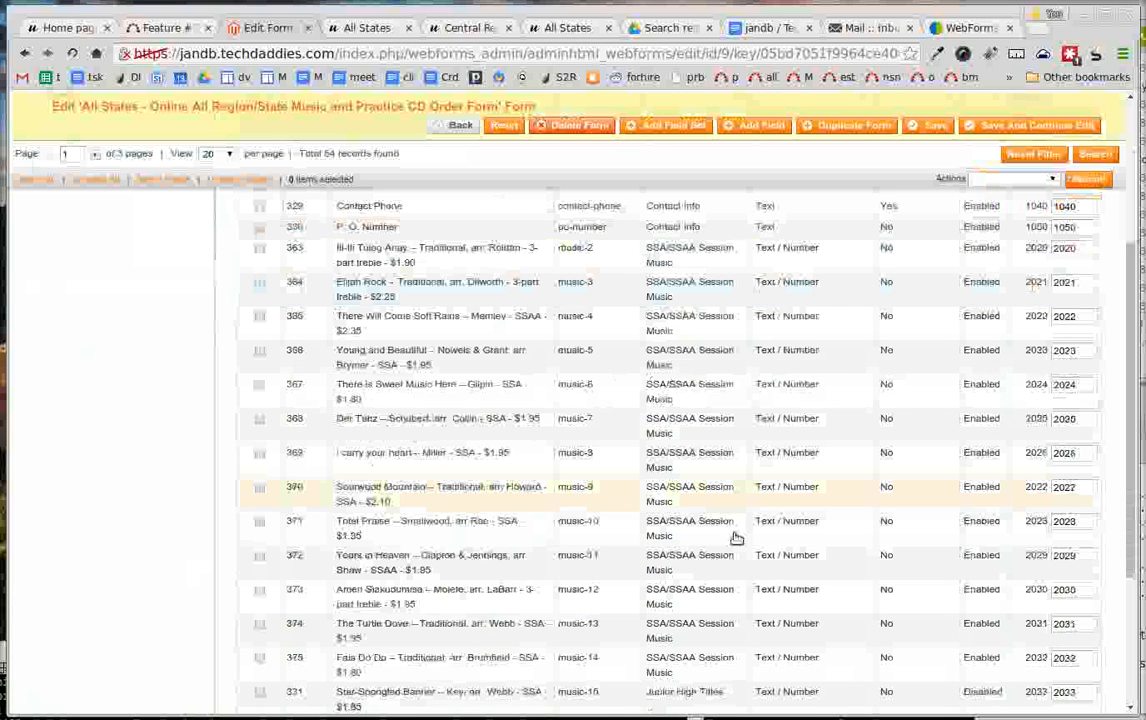
scroll(735, 538, "up", 2)
scroll(735, 538, "up", 2)
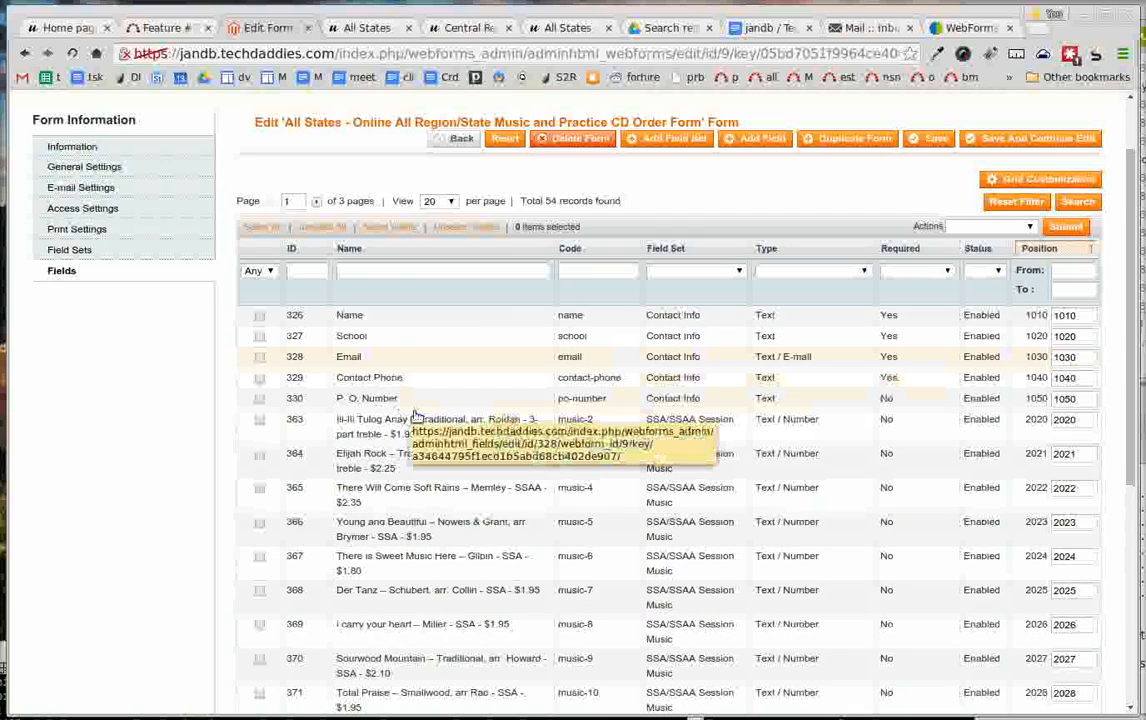
scroll(427, 427, "down", 3)
scroll(427, 427, "down", 2)
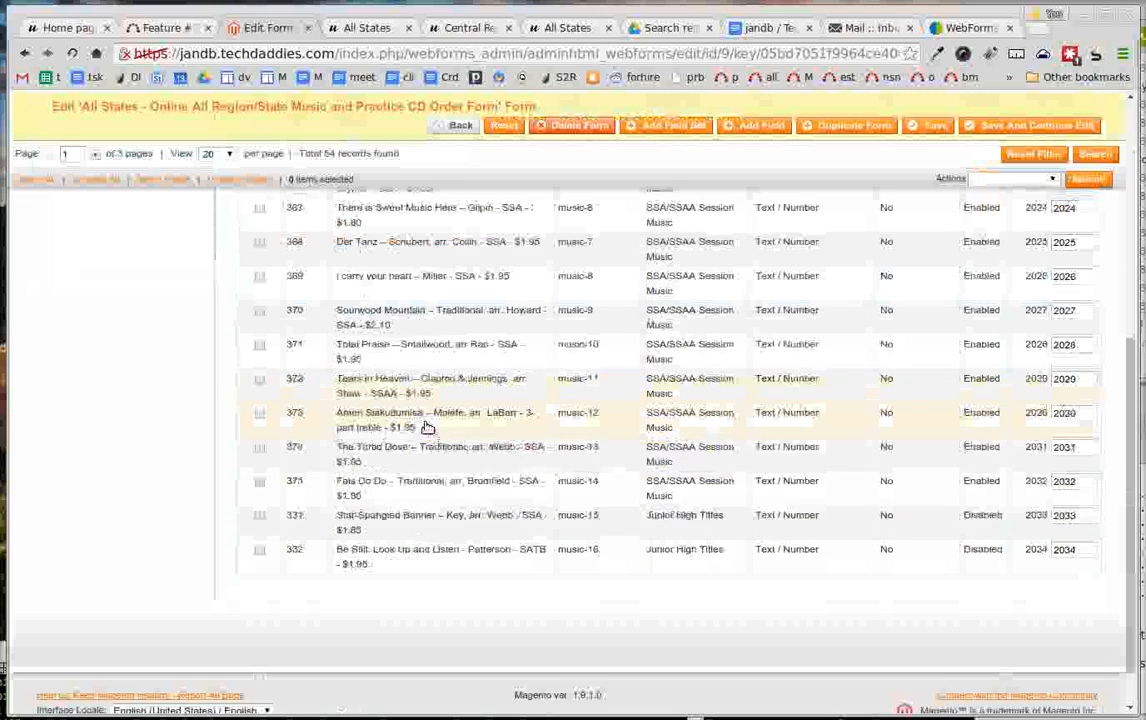
scroll(427, 427, "up", 6)
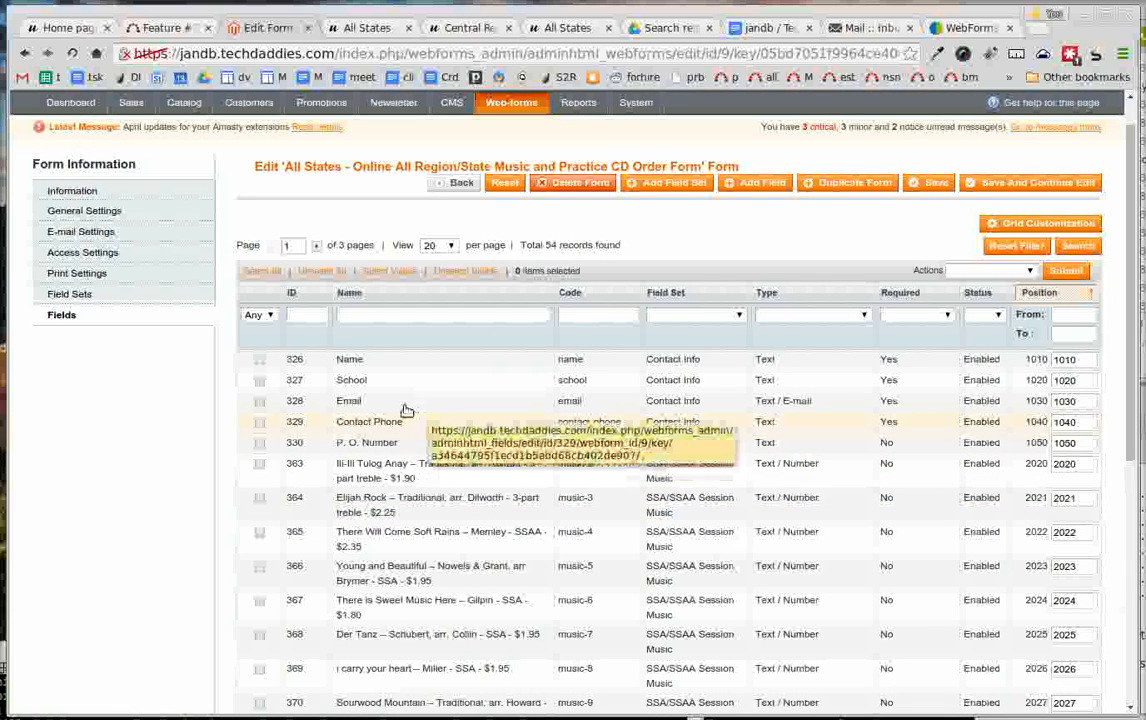
- Open the Name field of the form and review its available types, field set, field value, required setting, position and status
left_click(357, 367)
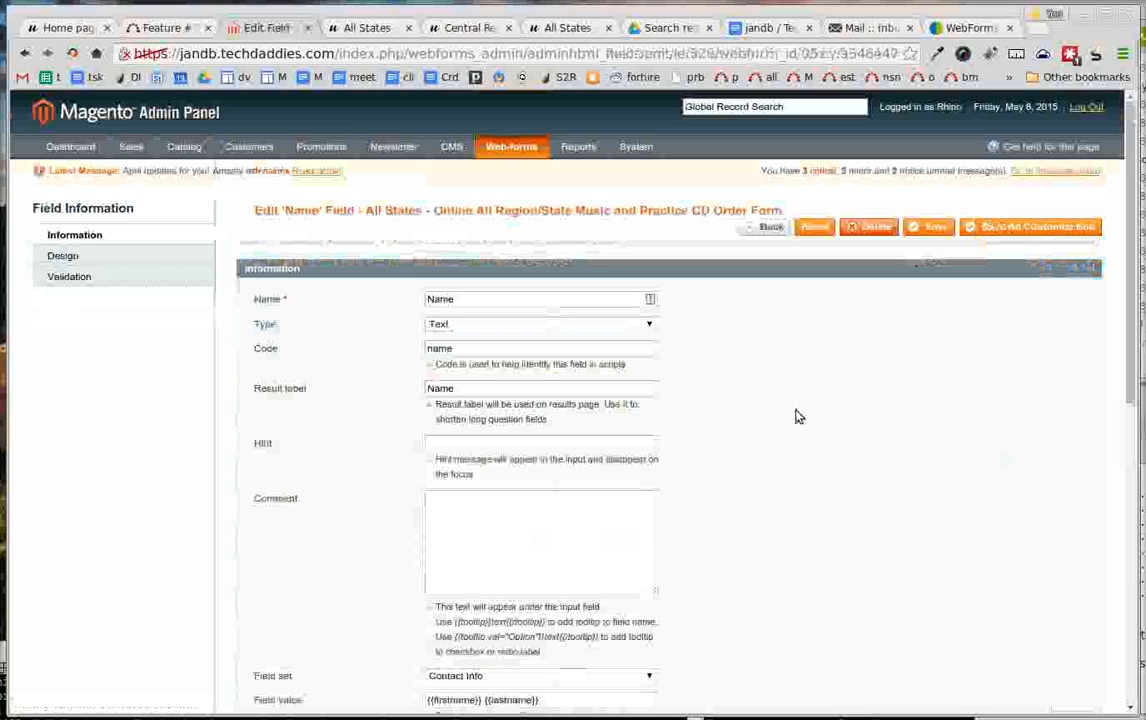
scroll(798, 416, "down", 3)
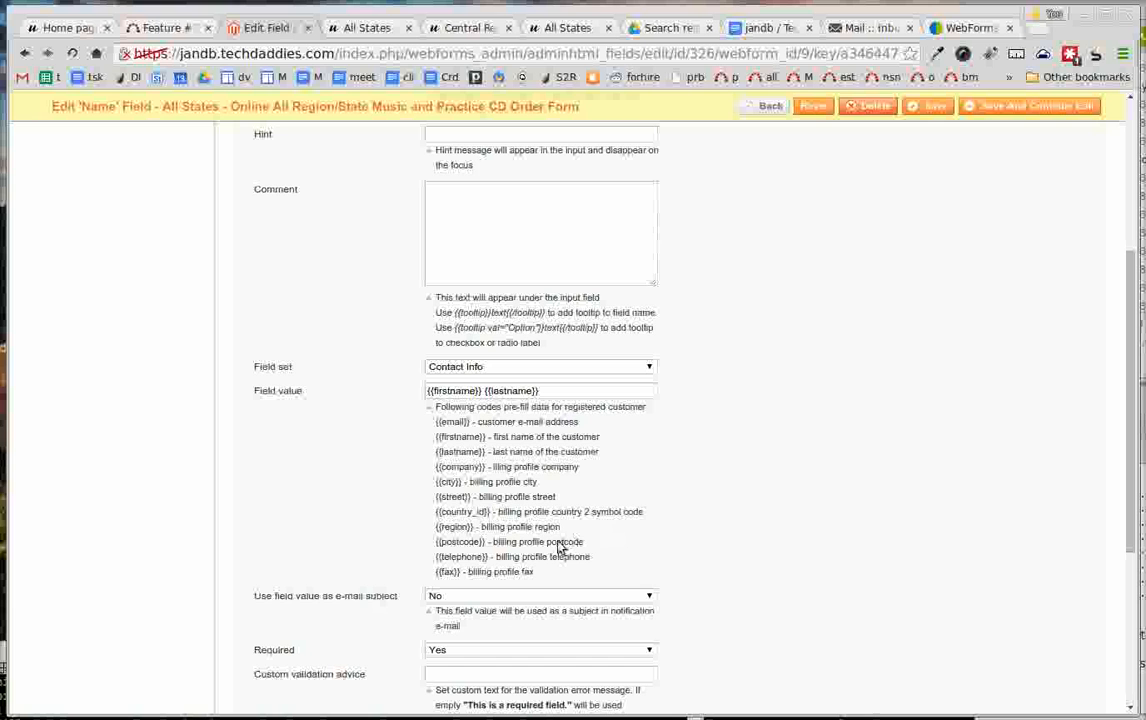
scroll(530, 421, "up", 2)
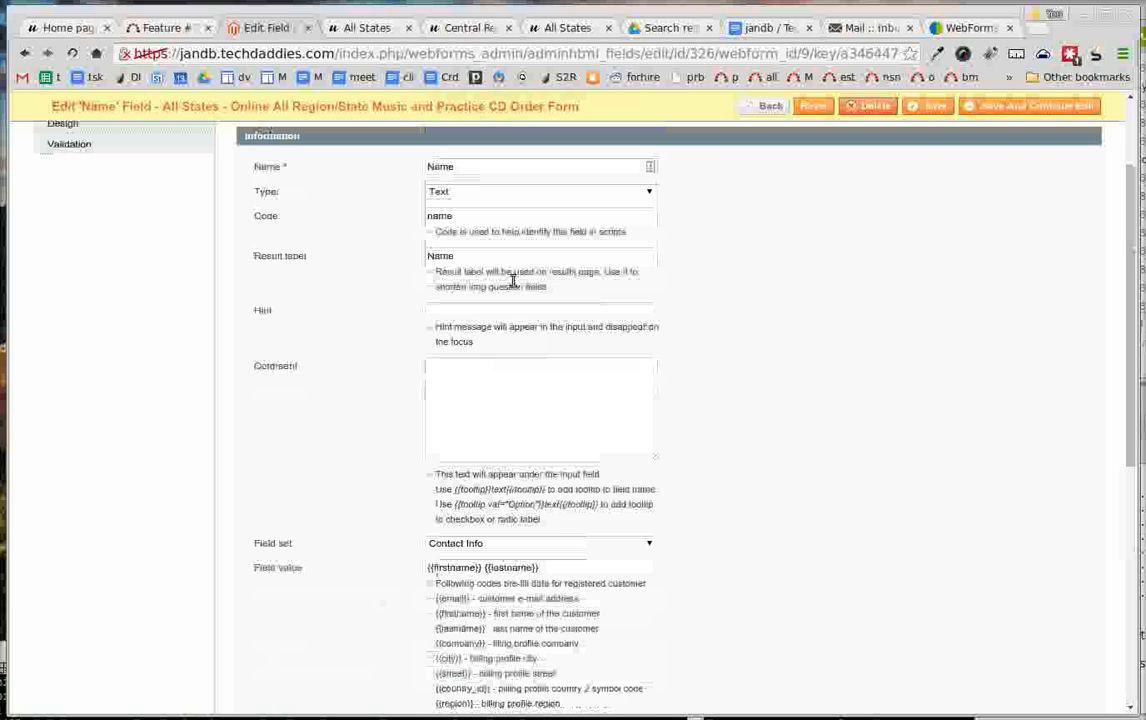
scroll(600, 255, "up", 1)
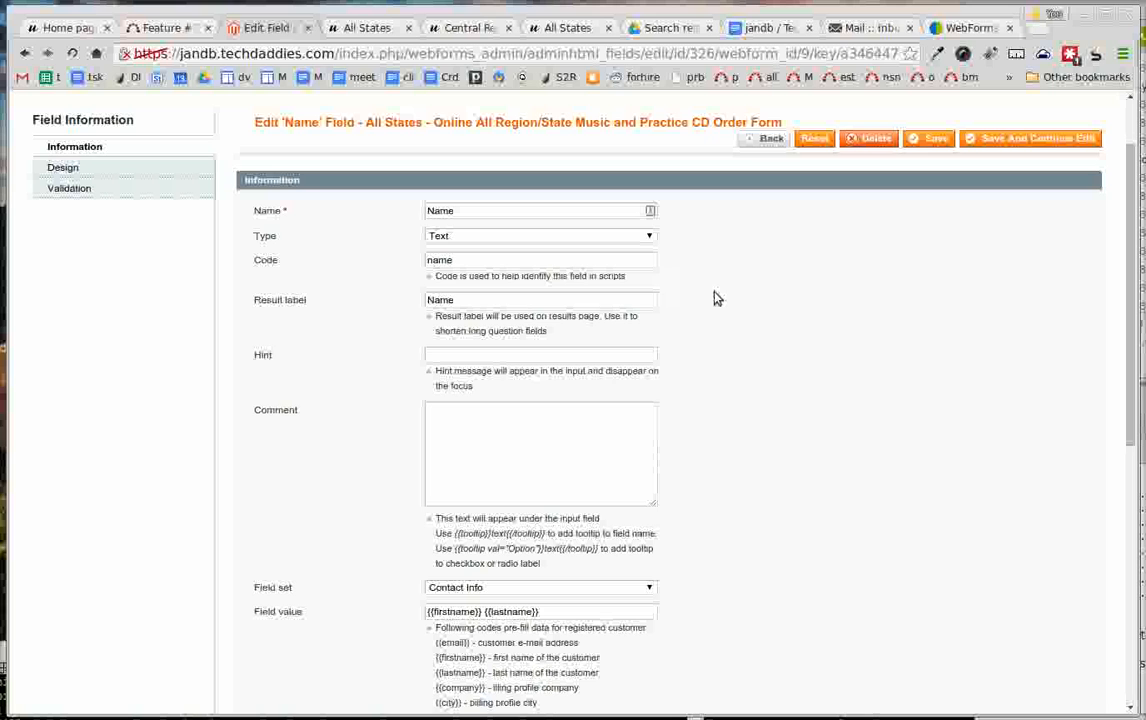
left_click(636, 238)
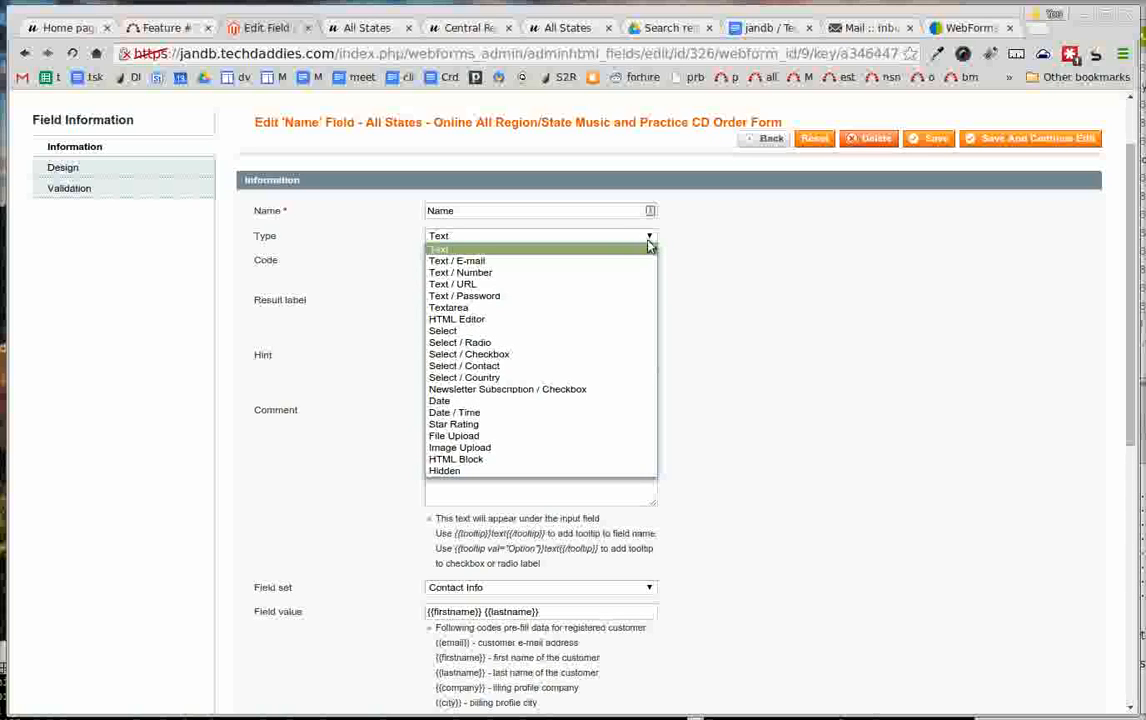
left_click(715, 255)
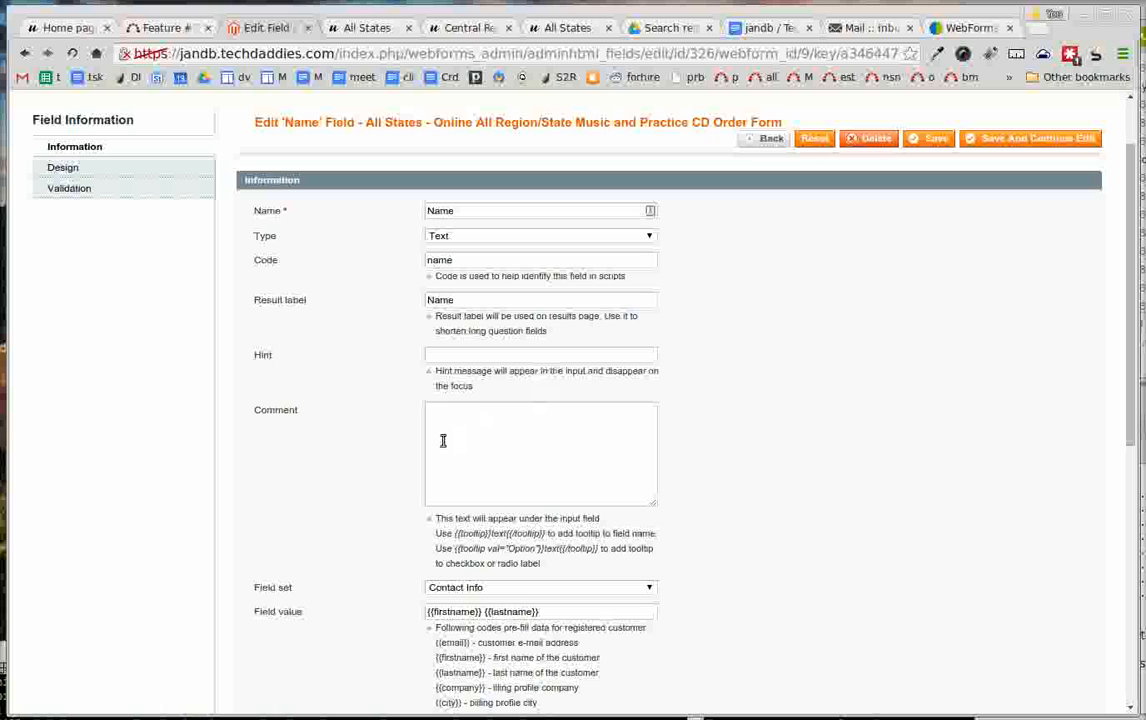
scroll(425, 450, "down", 4)
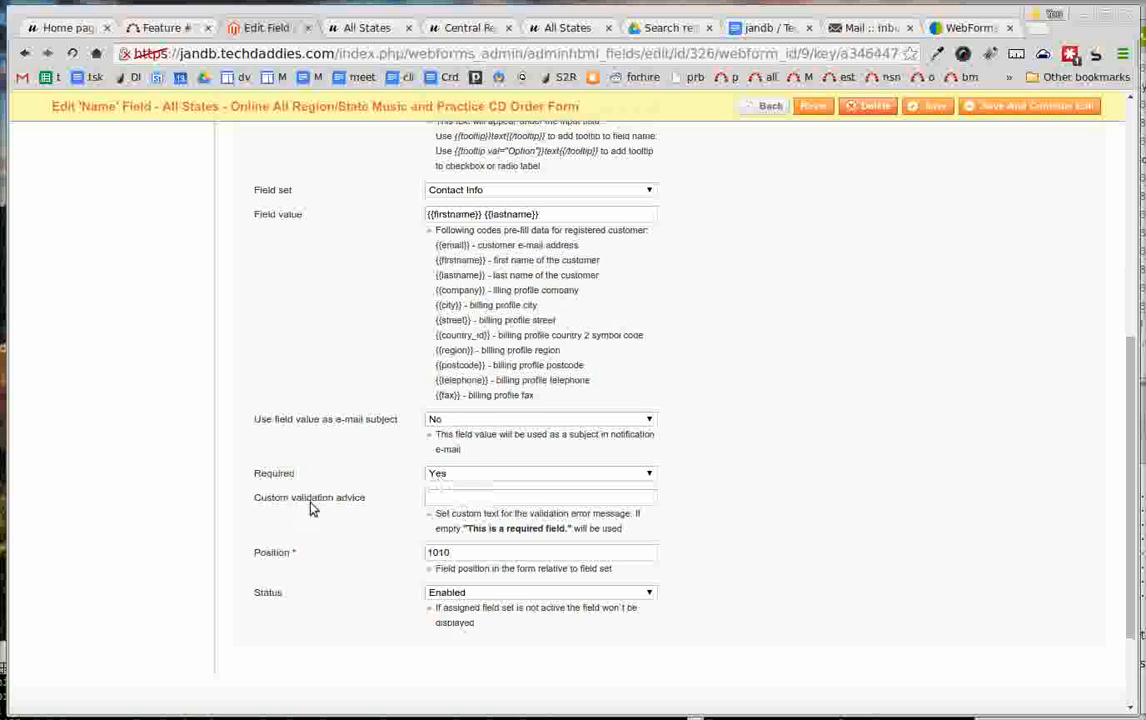
- Review the rest of the Name field's settings and return to the All States form without saving
scroll(330, 468, "up", 4)
scroll(333, 464, "down", 4)
scroll(407, 565, "up", 6)
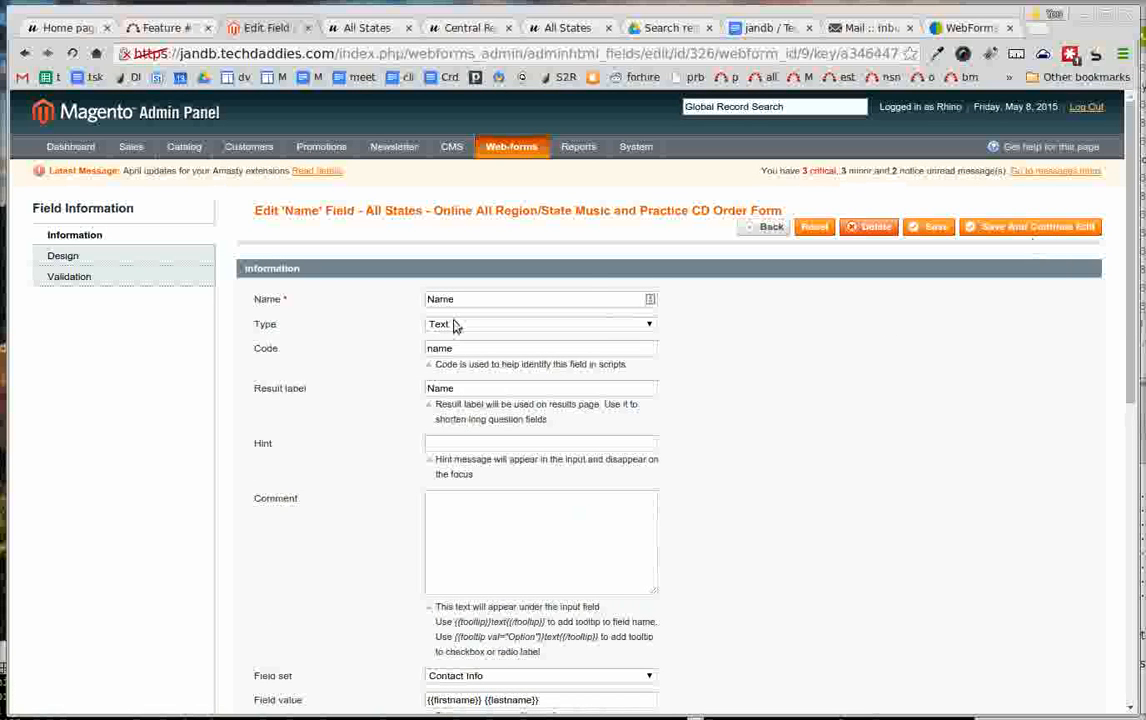
left_click(769, 231)
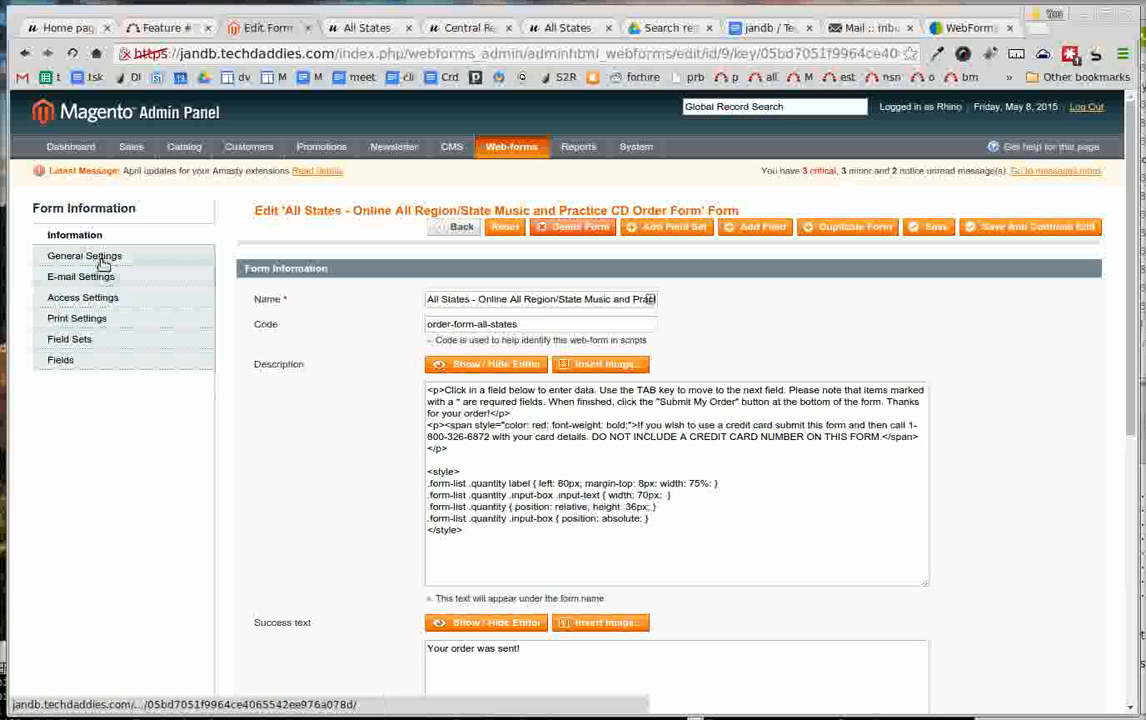
- Review the form's general settings, including survey mode, result approval, reCaptcha and file upload options
left_click(103, 262)
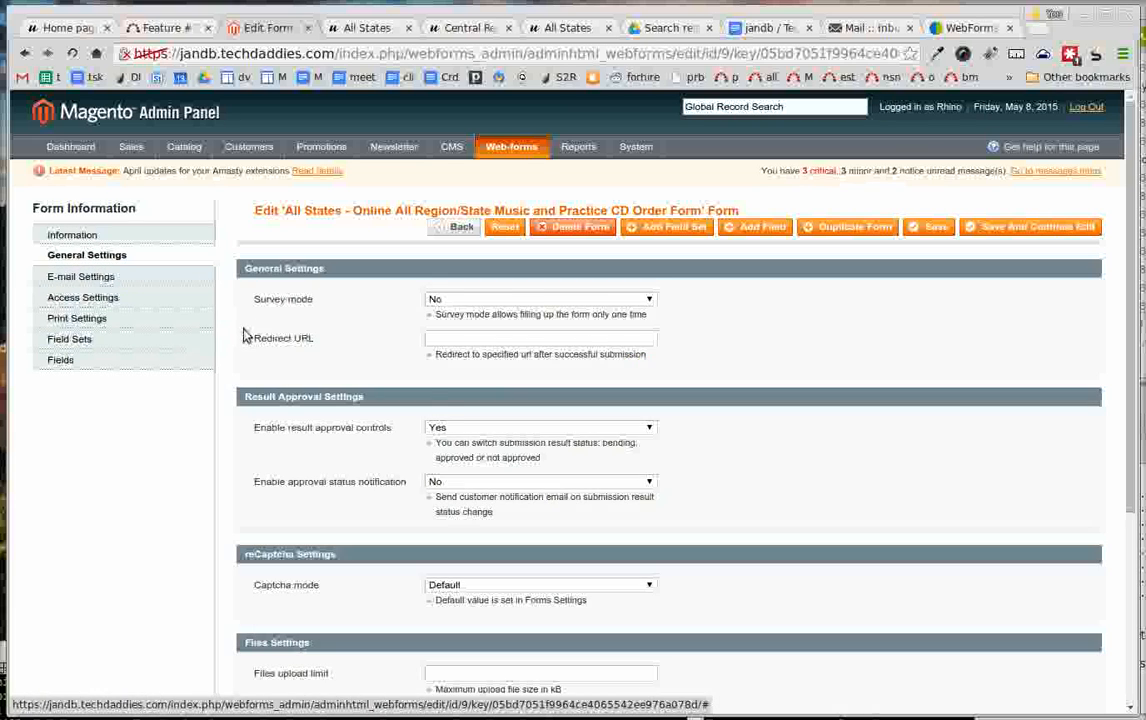
scroll(248, 336, "down", 1)
scroll(248, 335, "down", 3)
scroll(248, 335, "up", 5)
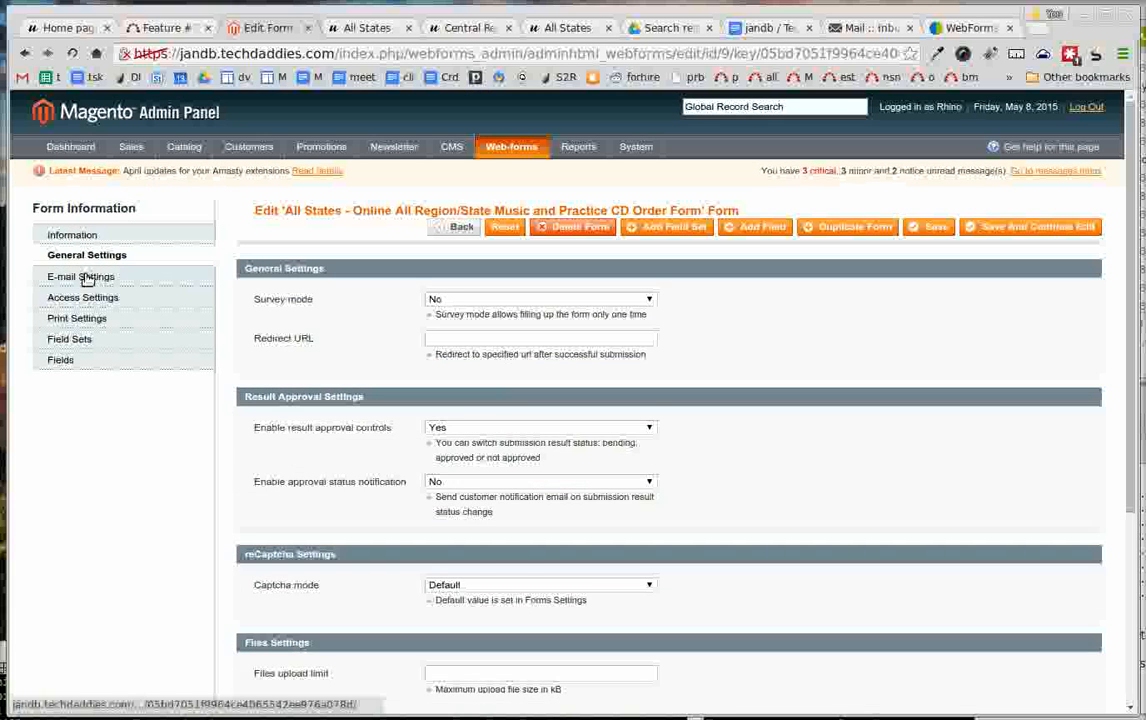
- Review the form's e-mail settings, covering the message header, reply template, admin notification and customer notification
left_click(86, 275)
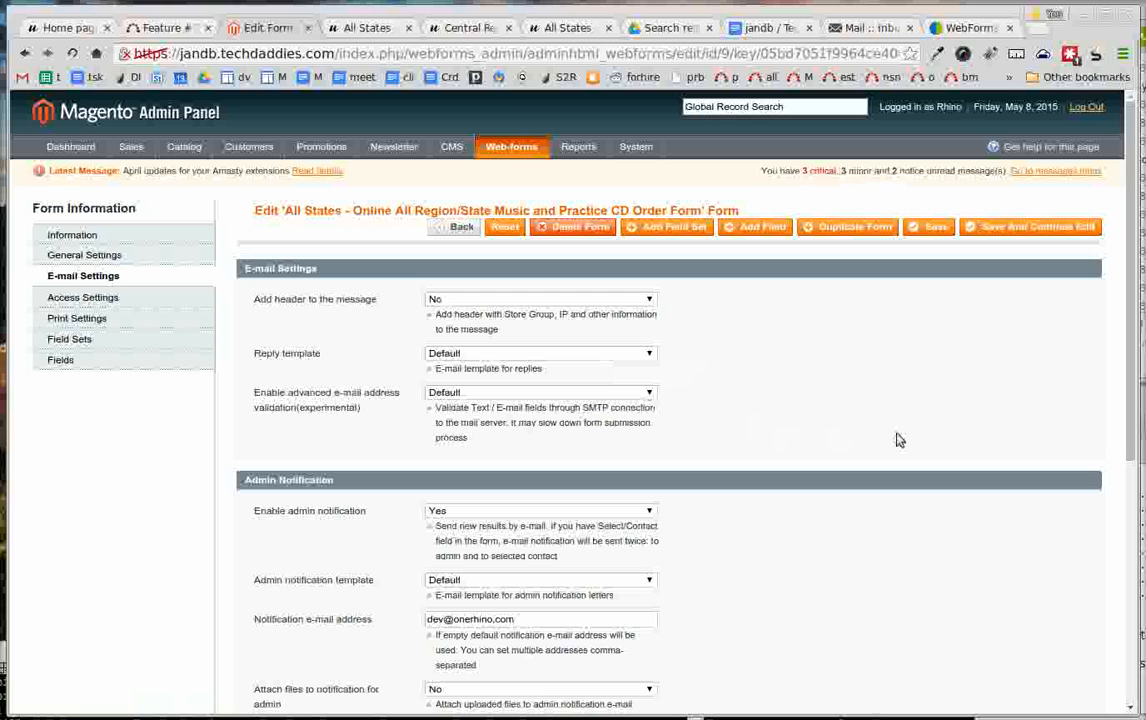
scroll(752, 402, "down", 1)
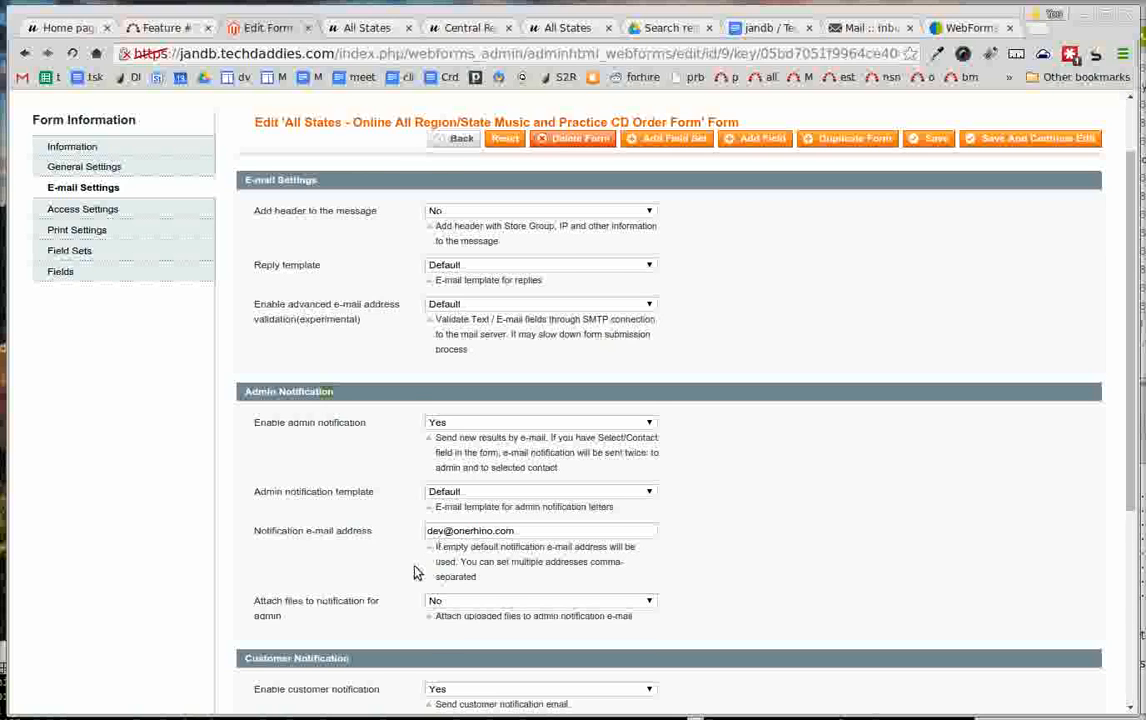
scroll(390, 555, "down", 3)
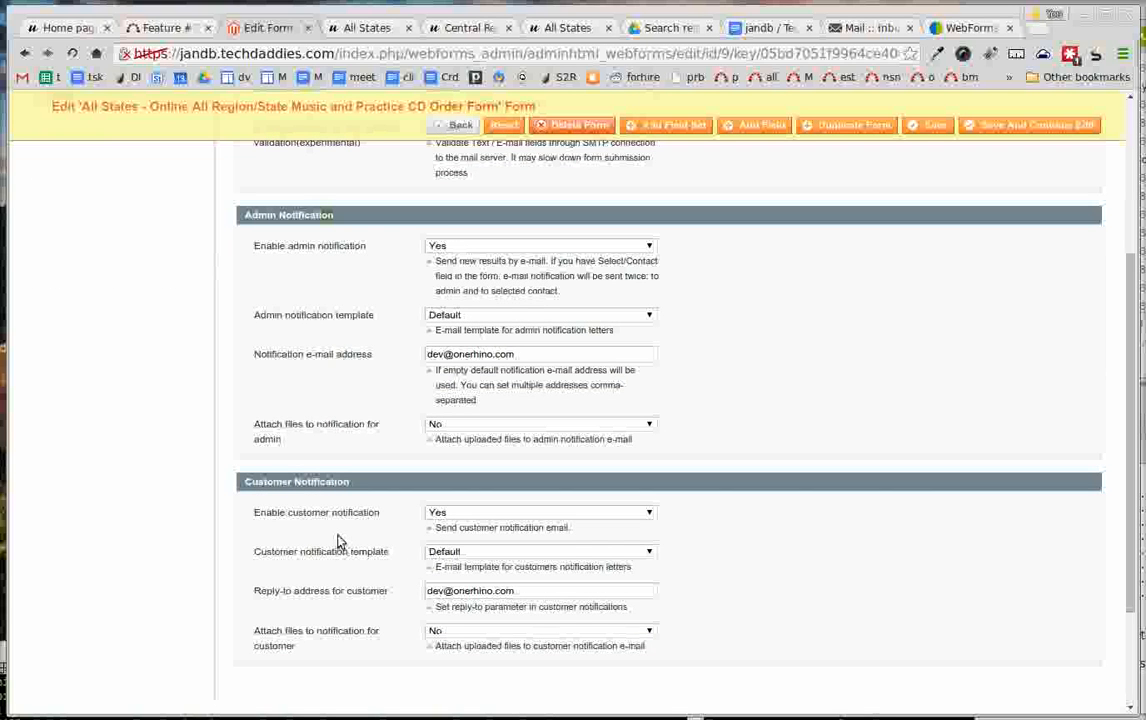
- Try setting the form's customer notification to No and restore it to Yes
left_click(437, 512)
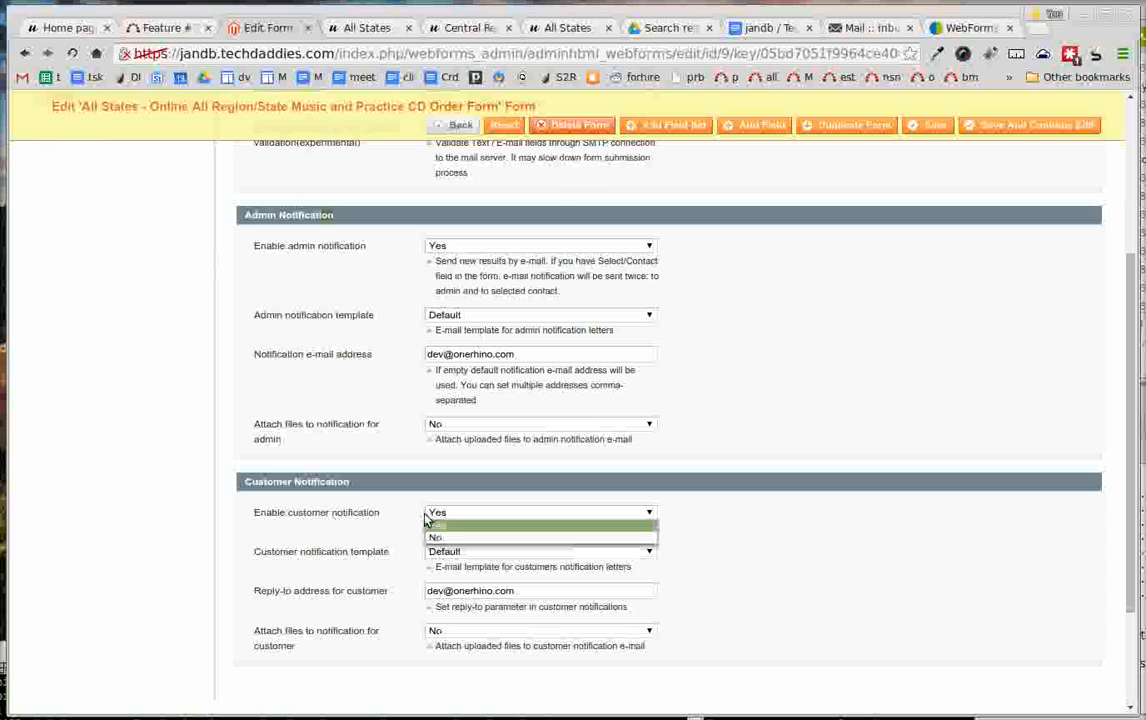
left_click(435, 522)
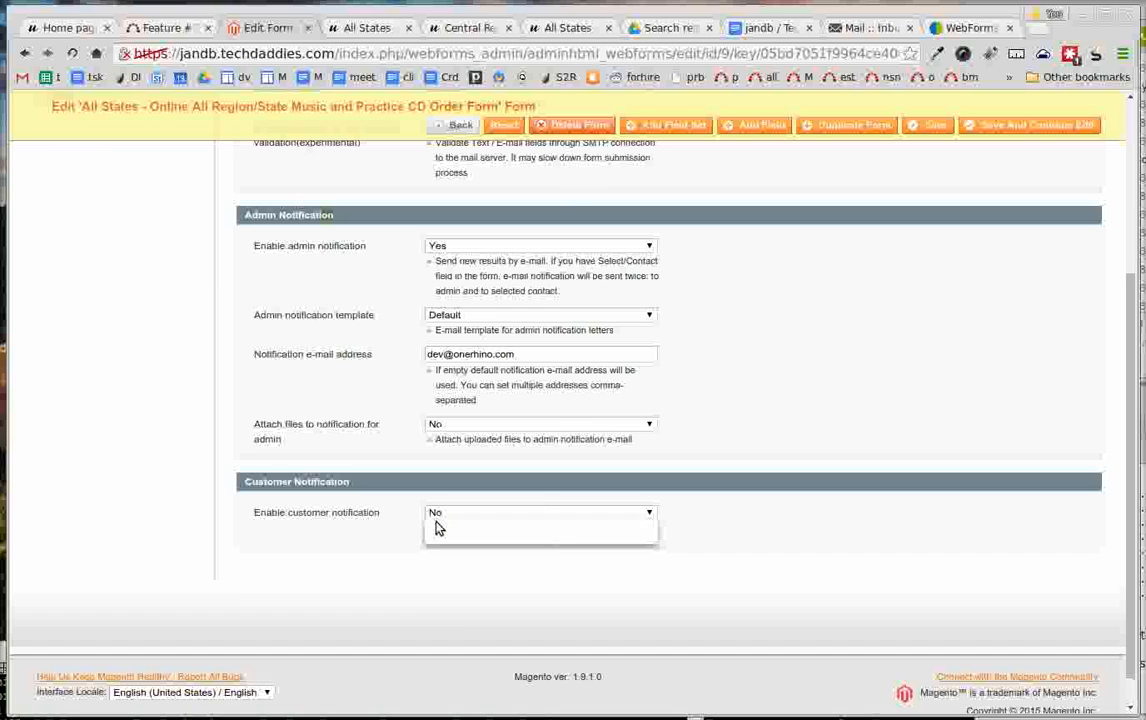
left_click(435, 517)
left_click(435, 526)
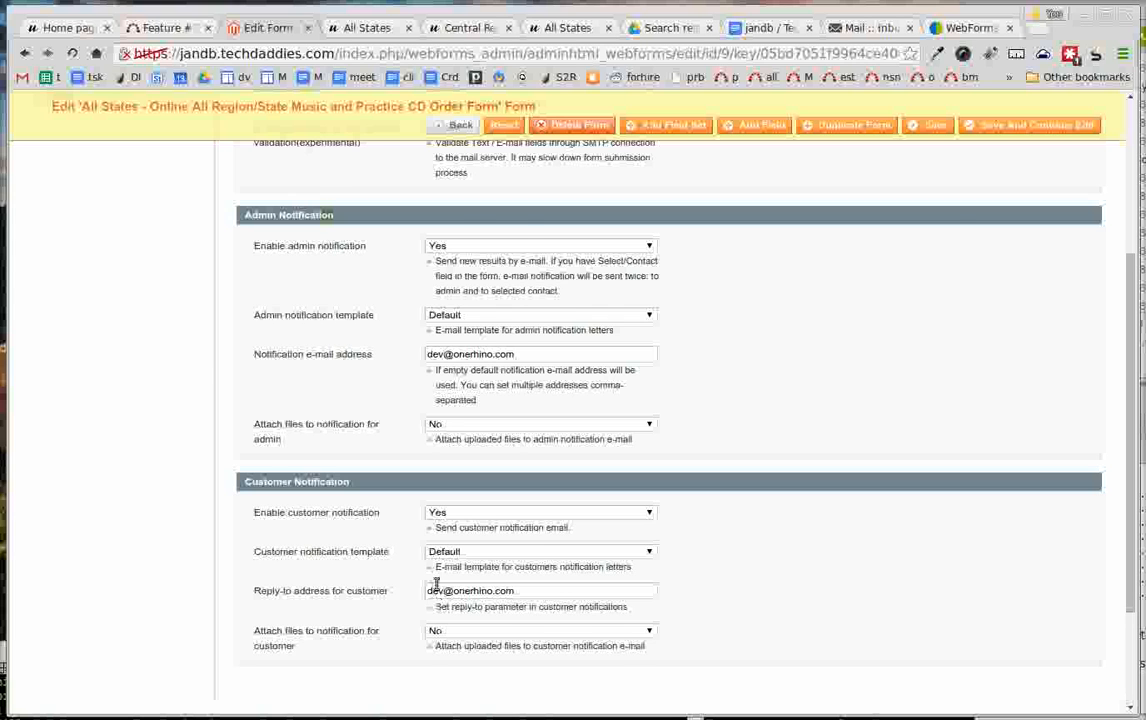
- Reload the public All States order form, look over its titles, practice CDs and agreement, and return to the form's admin page
scroll(436, 583, "up", 3)
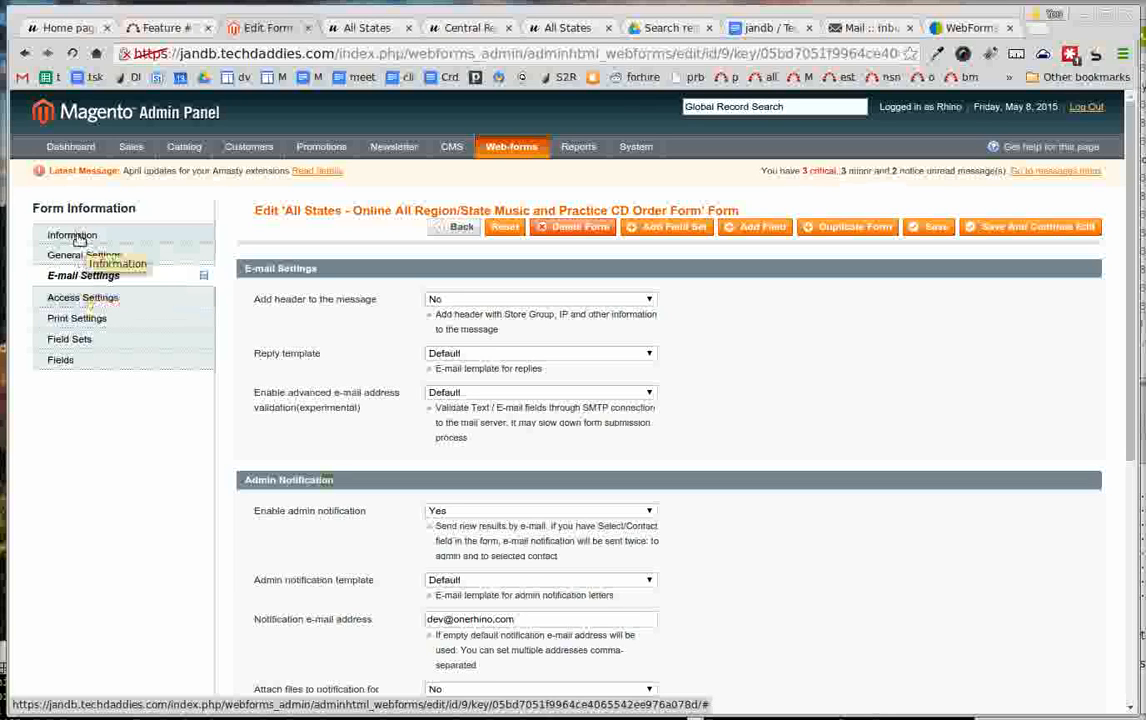
left_click(376, 31)
left_click(70, 55)
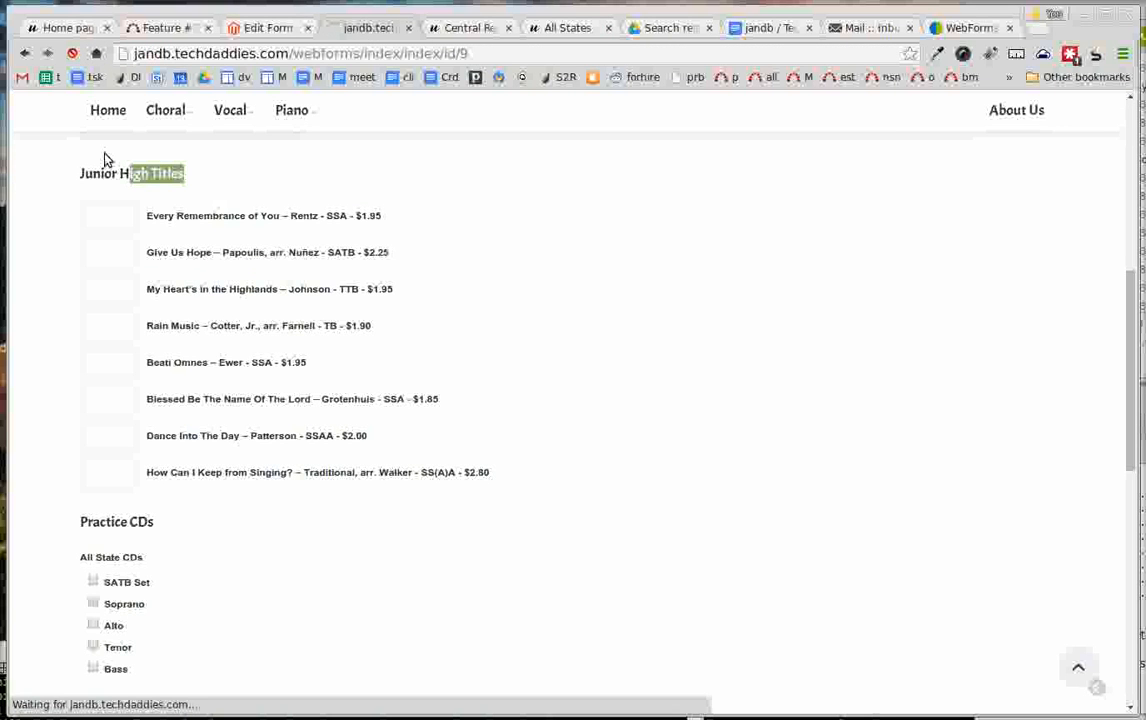
scroll(236, 340, "down", 3)
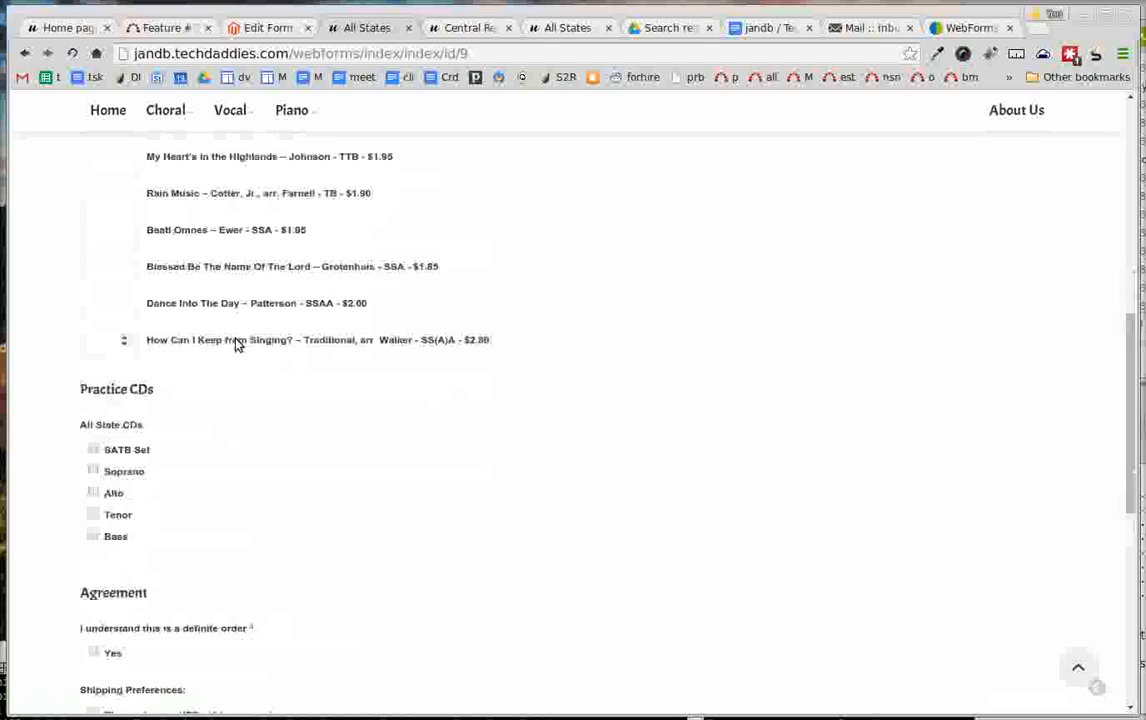
scroll(236, 340, "up", 3)
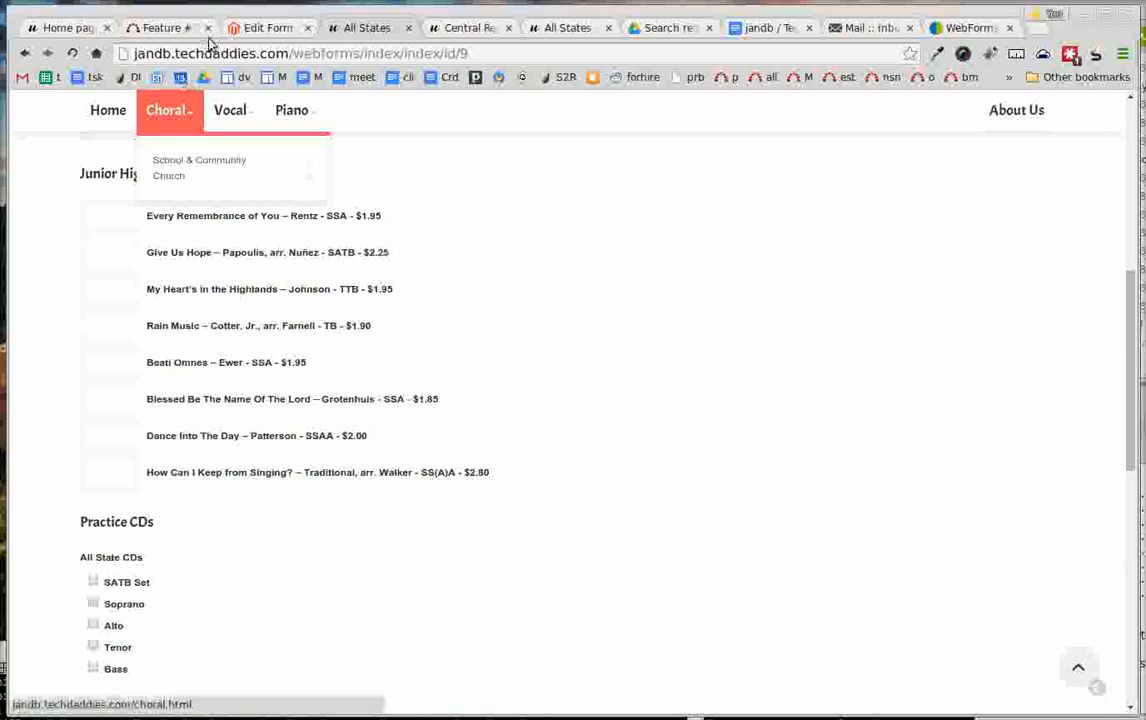
key("ctrl+shift+Tab")
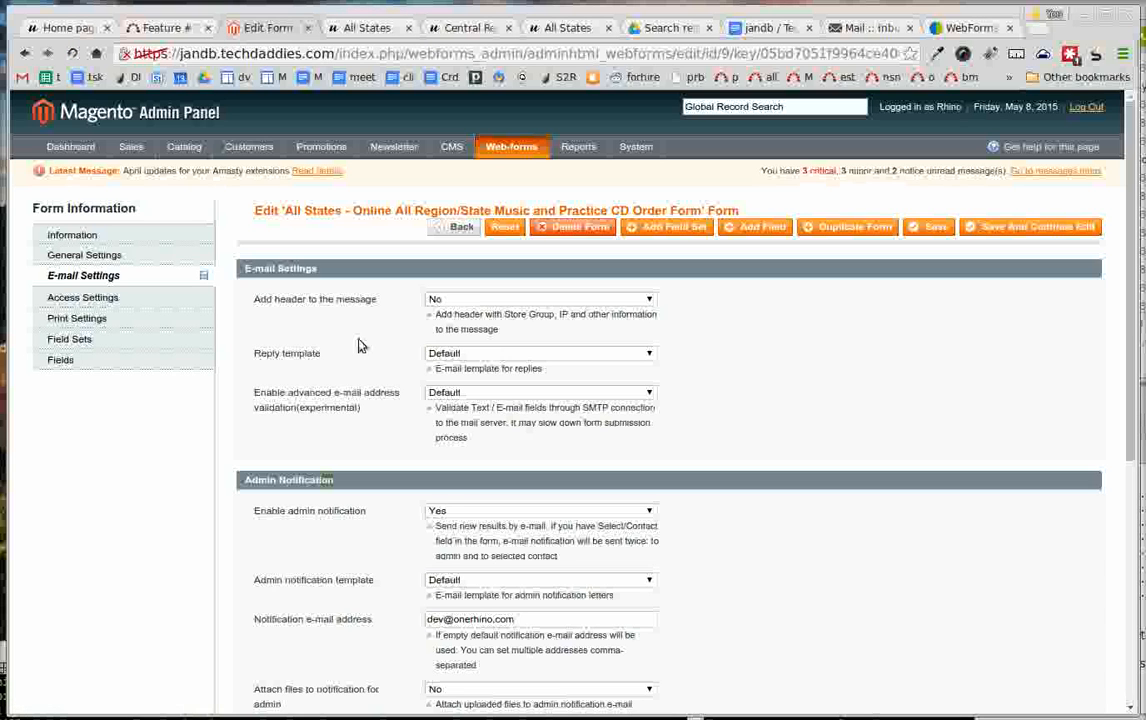